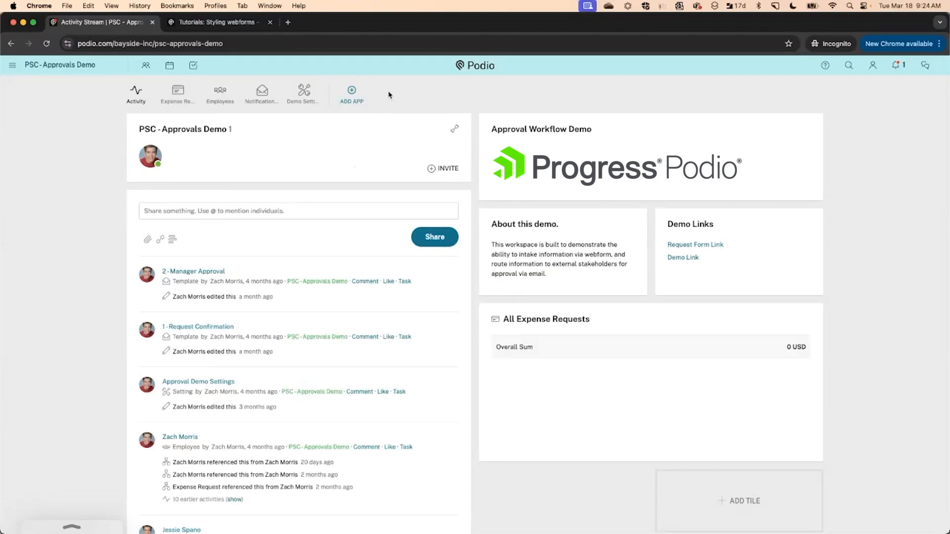
Create a custom standard app named Demo App with item name Demo and the Table layout
click(352, 93)
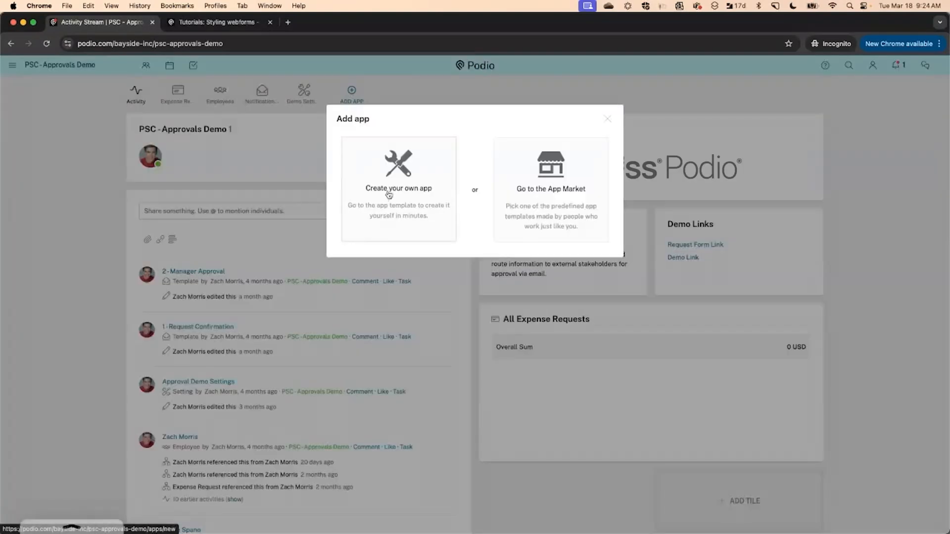
click(391, 199)
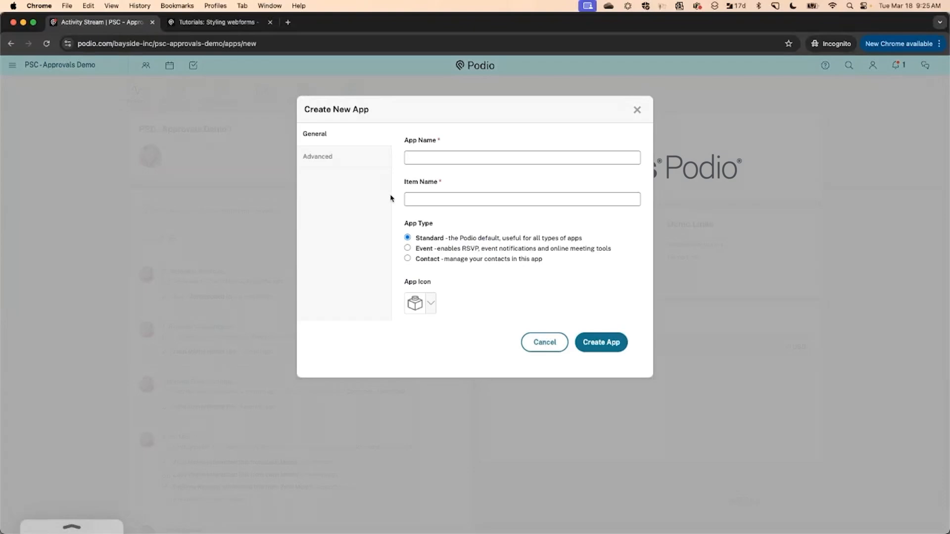
text(Demo App)
text(Demo)
scroll(519, 283, down, 3)
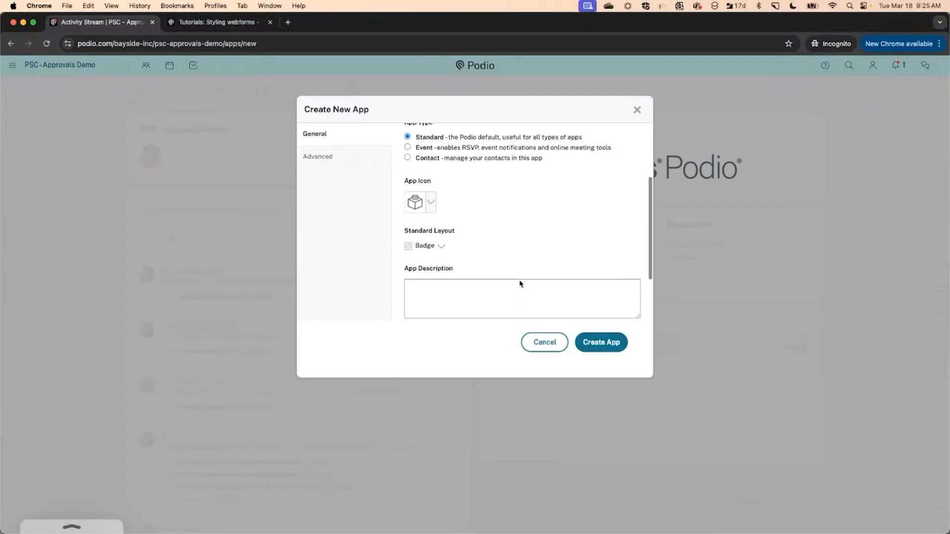
click(442, 246)
click(452, 283)
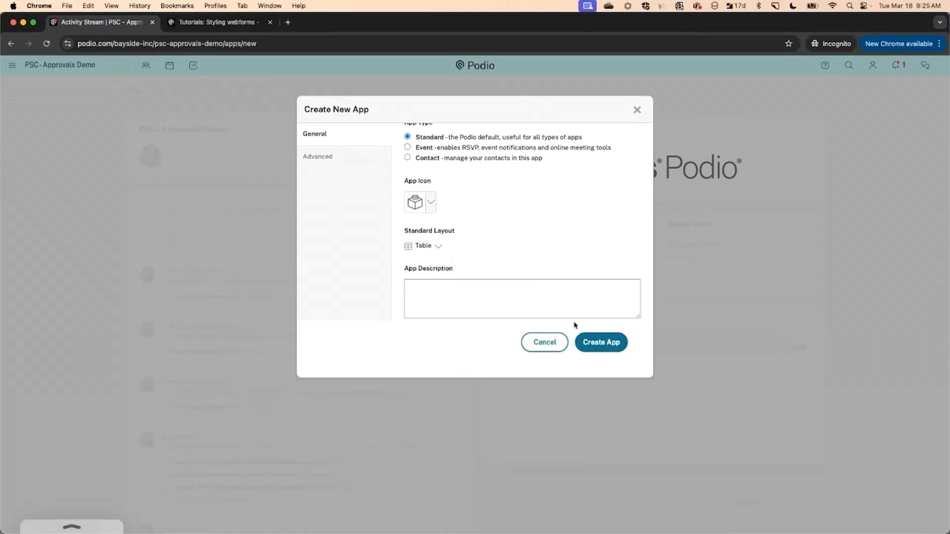
click(609, 341)
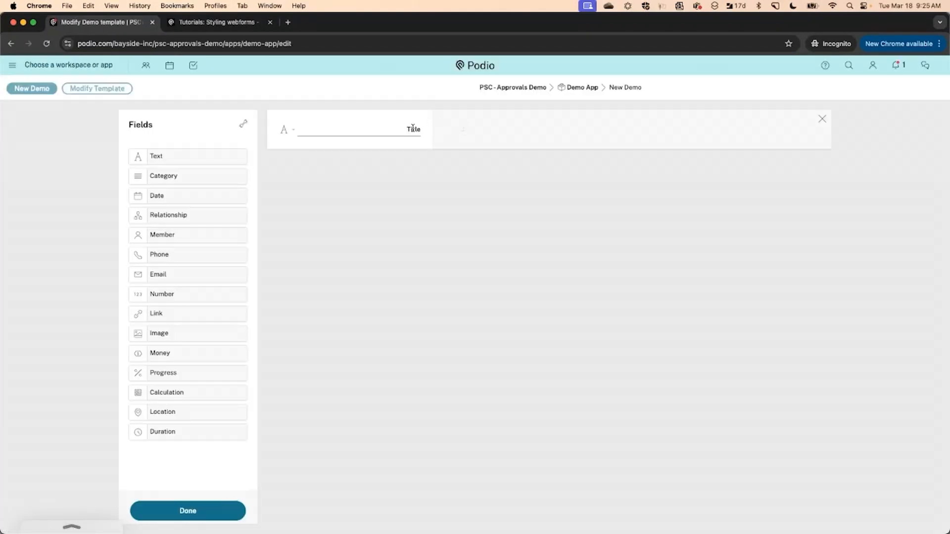
Rename the template's Title field to Name and add a Phone field and an Email field below it
double_click(409, 130)
text(Name)
drag(185, 260, 326, 191)
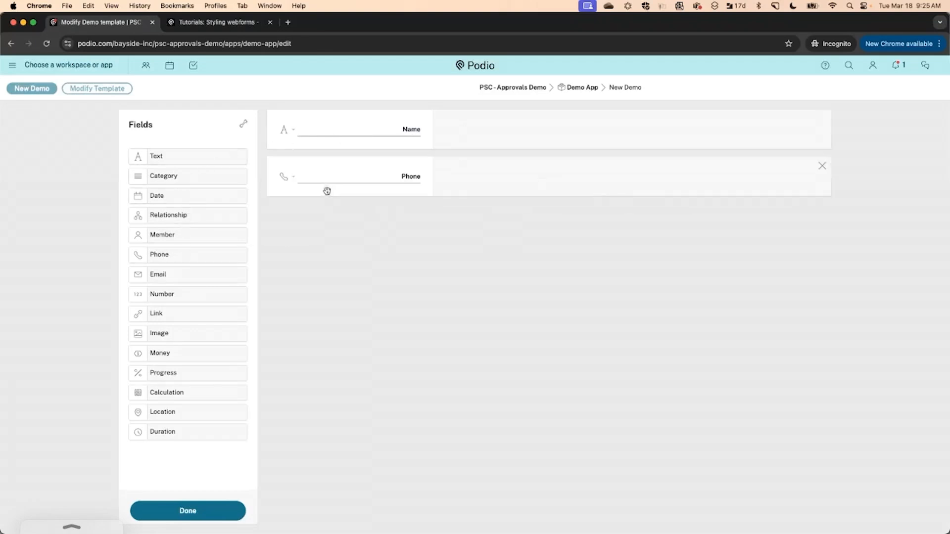
drag(193, 273, 292, 236)
Add a category field named Status with the options New, Open and Closed, and finish the template
drag(189, 176, 297, 255)
key(super+a)
text(Status)
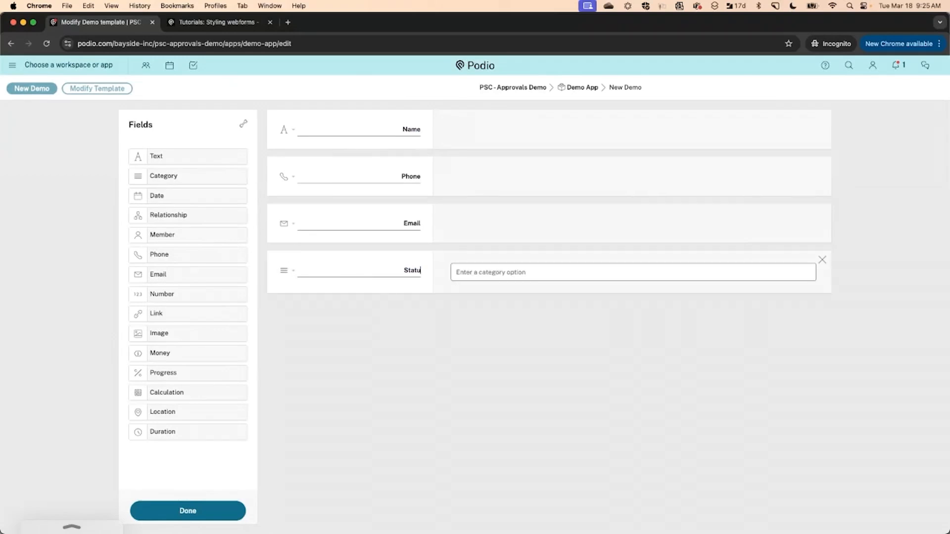
click(528, 273)
text(New)
key(Return)
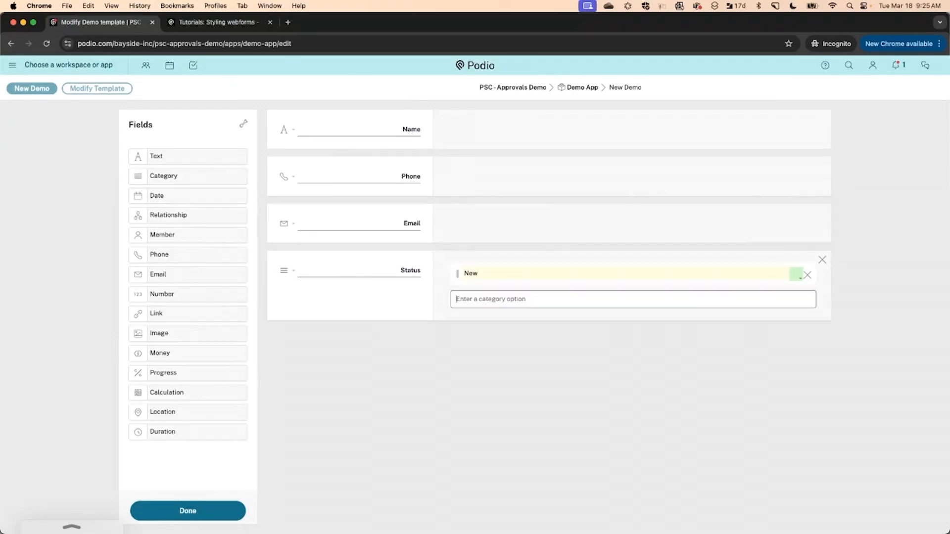
text(Open)
key(Return)
text(C)
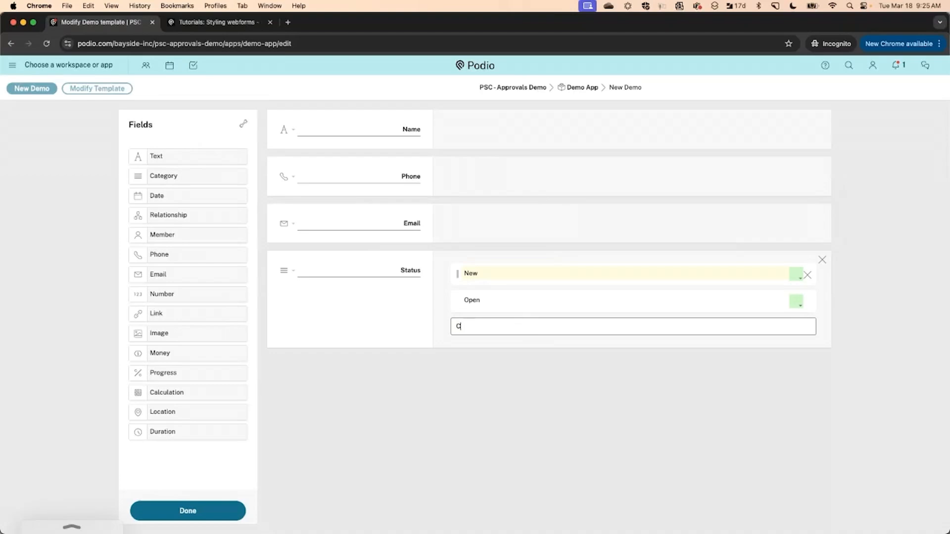
text(losed)
key(Return)
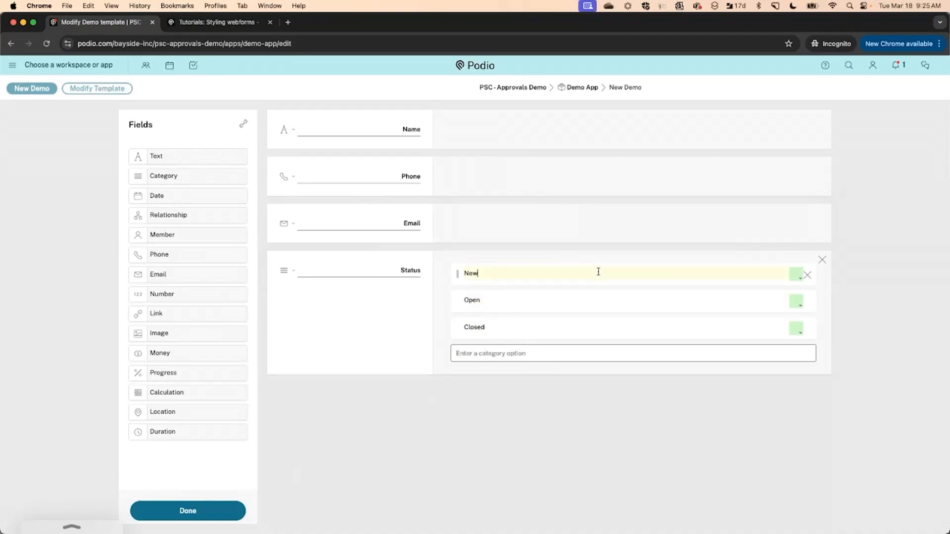
click(608, 300)
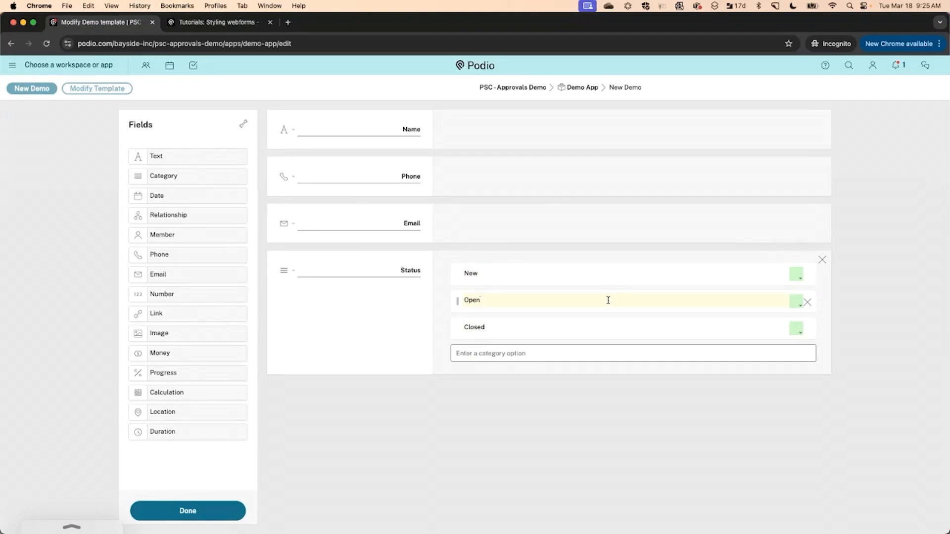
click(226, 514)
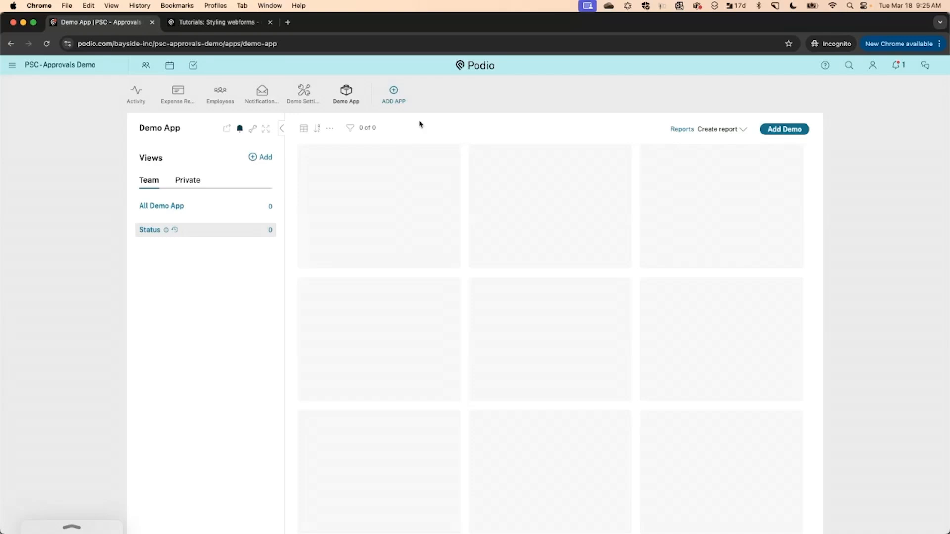
Open Demo App's webform configuration and exclude the Status and Attach files fields from the form
click(253, 129)
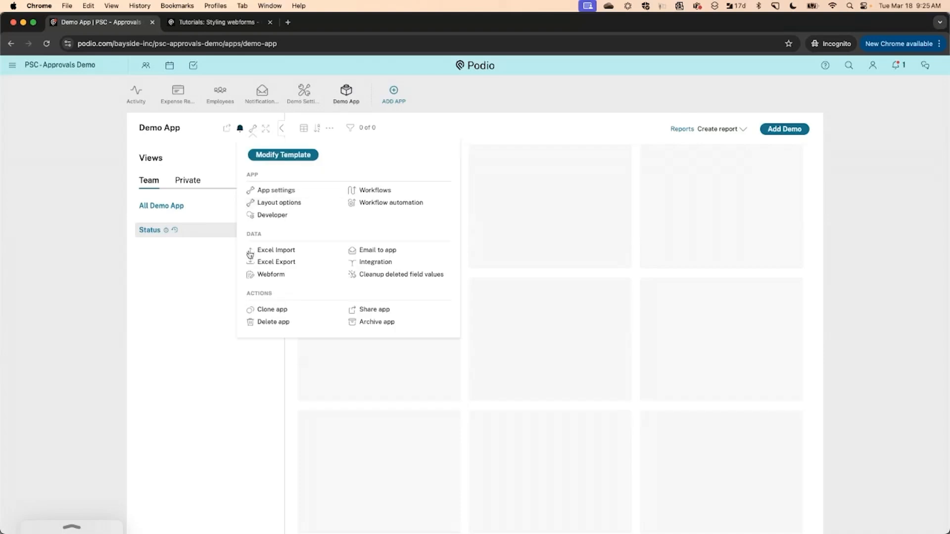
click(258, 276)
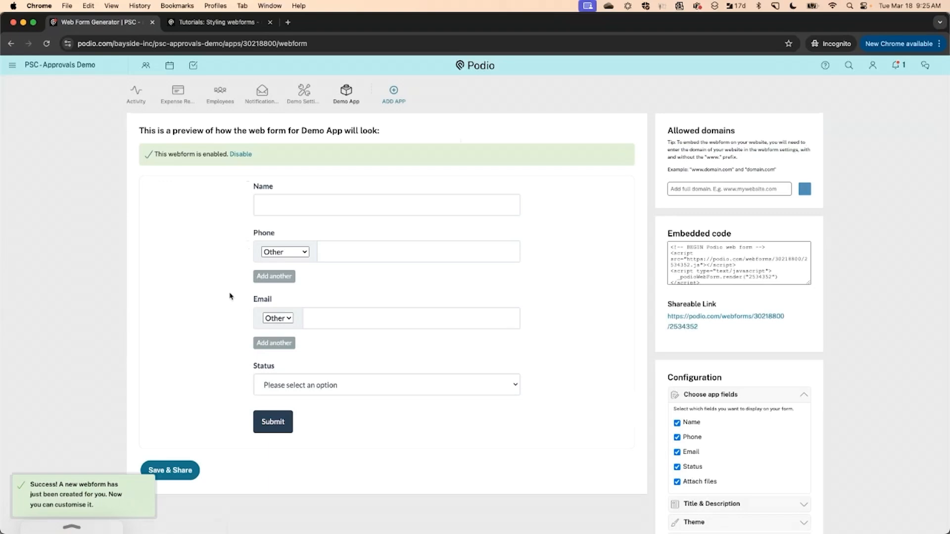
scroll(229, 296, down, 1)
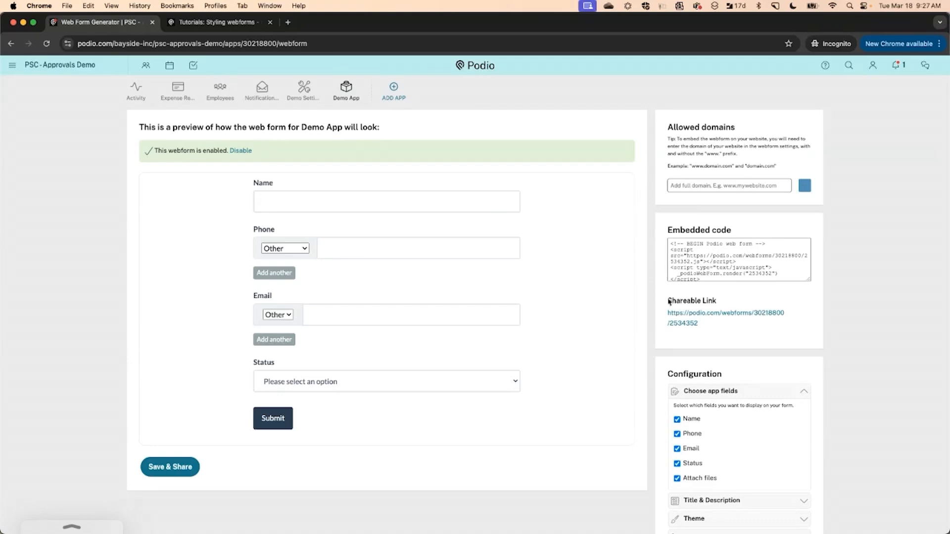
scroll(653, 325, down, 3)
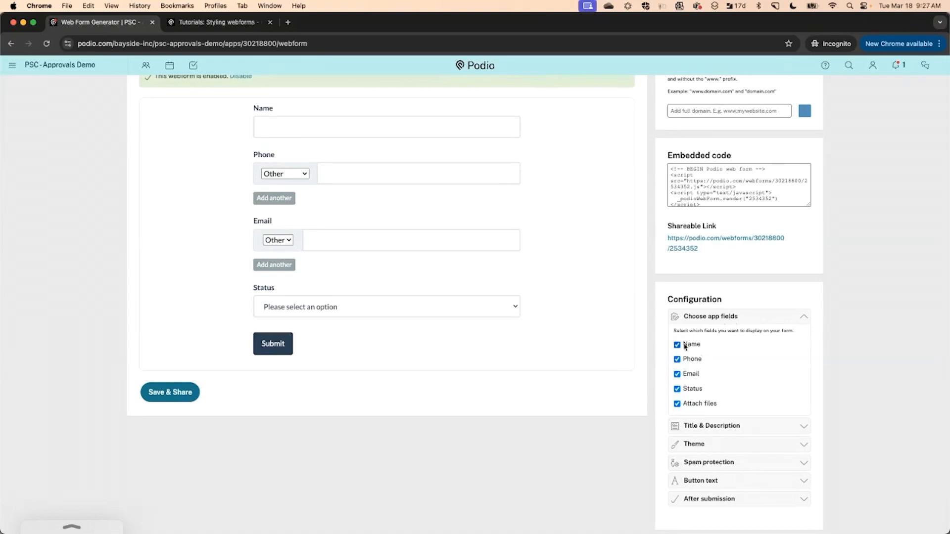
scroll(732, 384, up, 1)
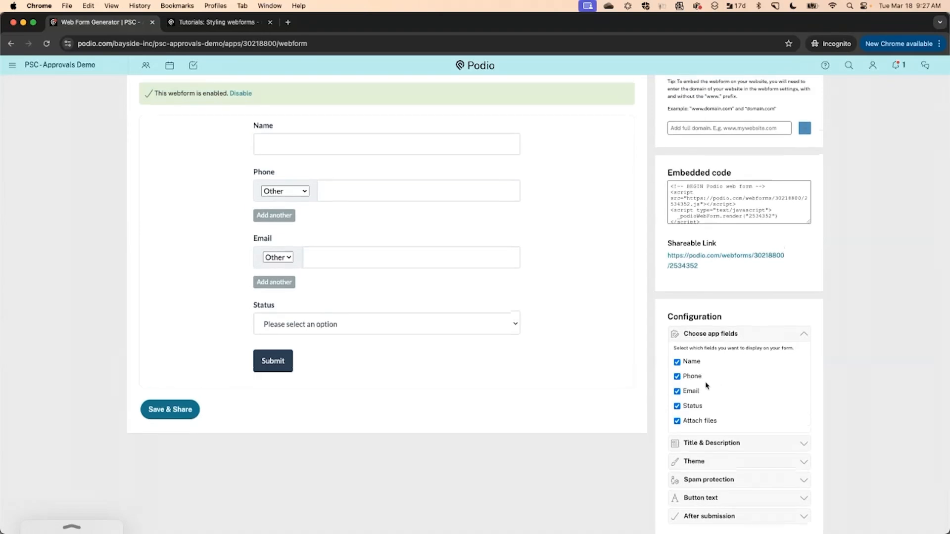
click(676, 408)
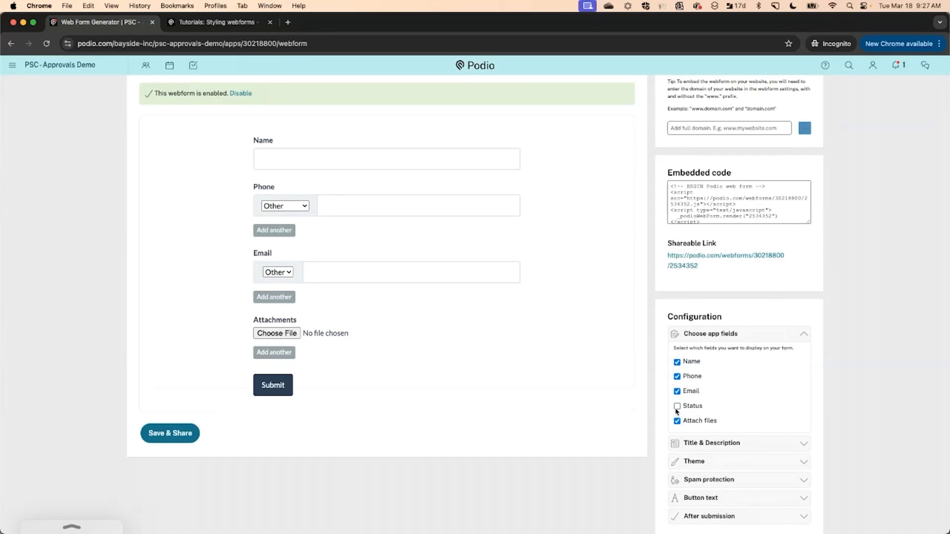
click(678, 421)
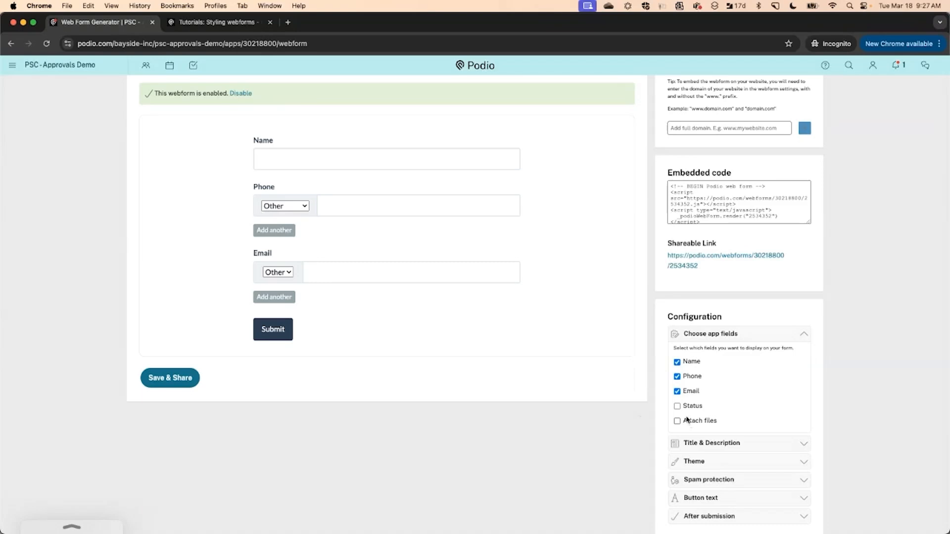
click(804, 335)
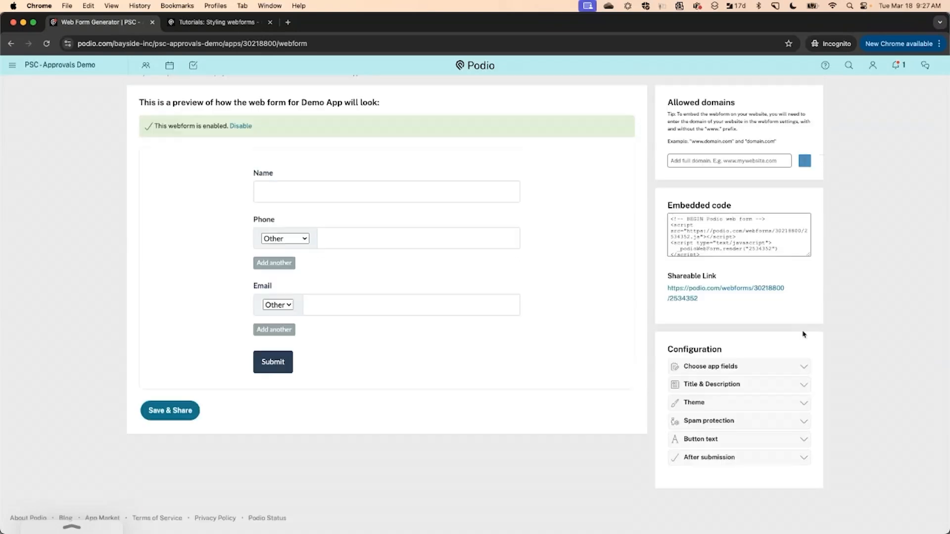
Give the webform the title "REQUEST FORM" and the description "Please fill out the below information."
click(802, 374)
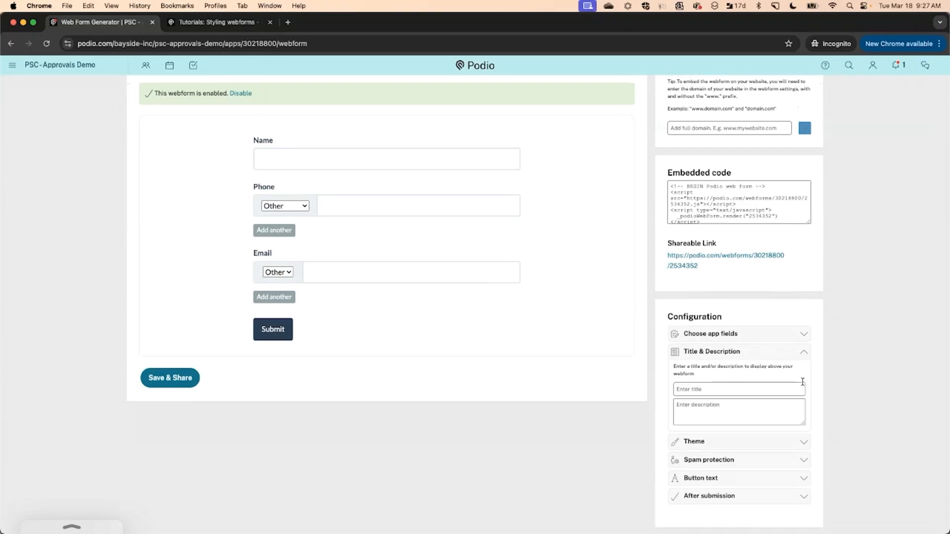
click(744, 385)
text(REQUEST FOR)
text(M)
text(Please)
text( fil)
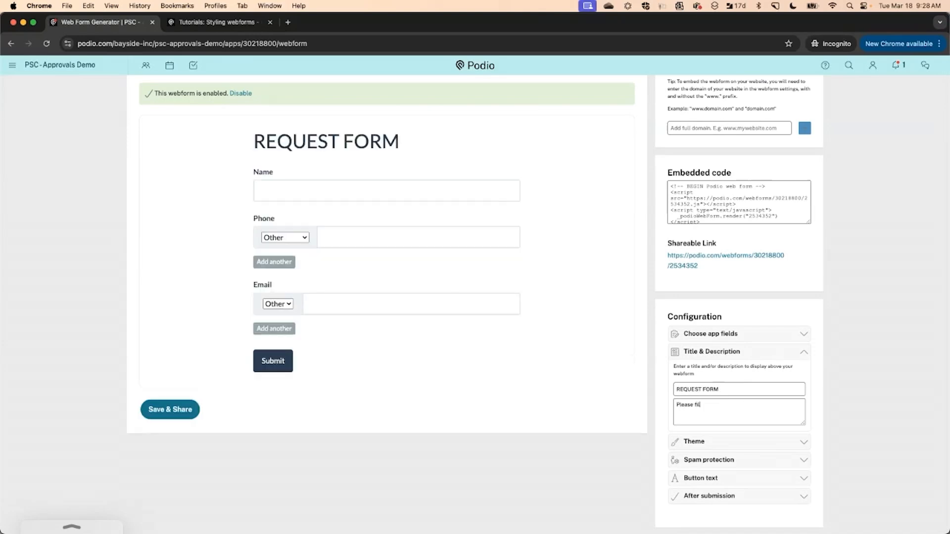
text(l out the below information.)
click(658, 394)
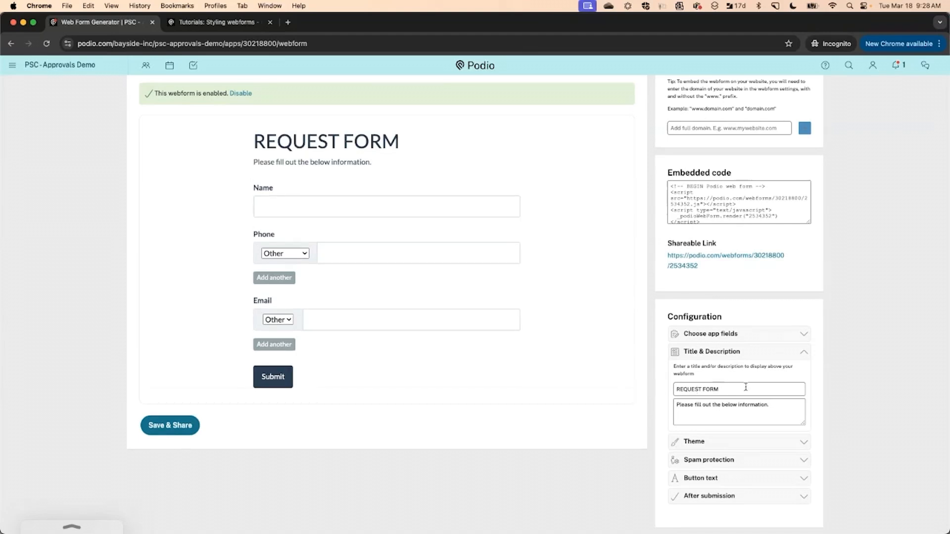
click(805, 354)
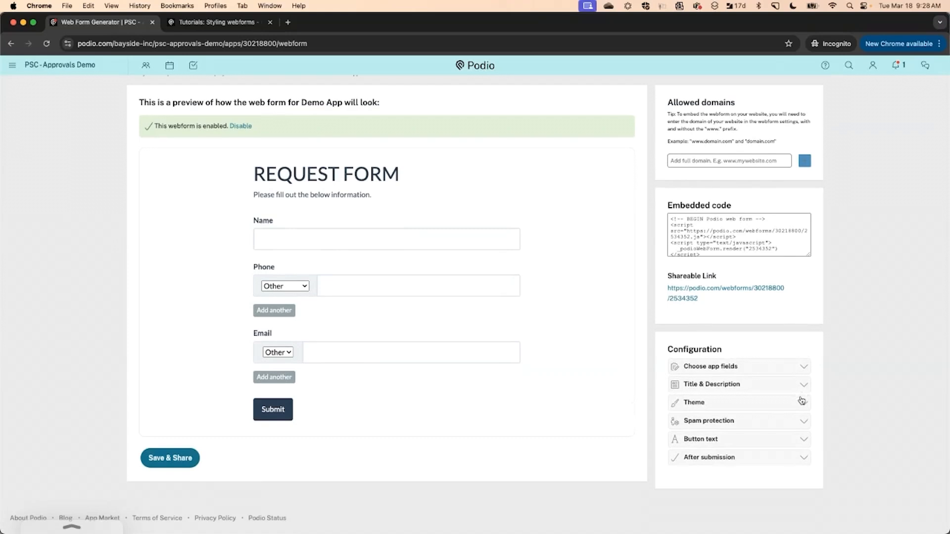
Preview the webform in the Classic and Dark themes and set it back to Flatly
click(802, 400)
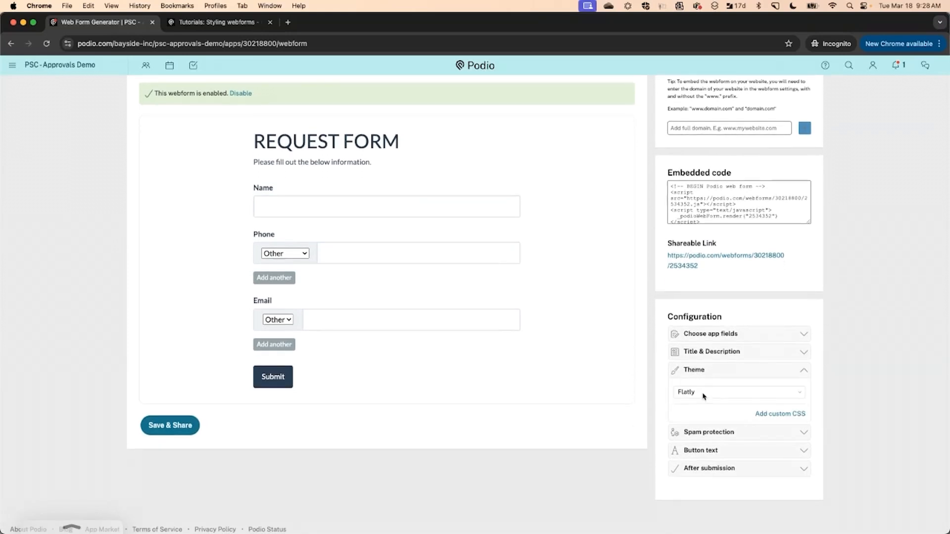
click(702, 397)
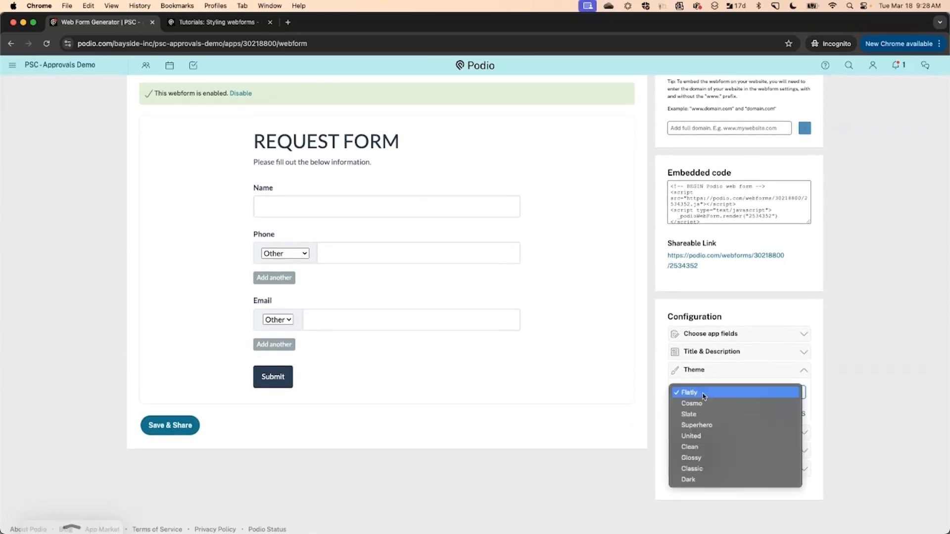
click(696, 473)
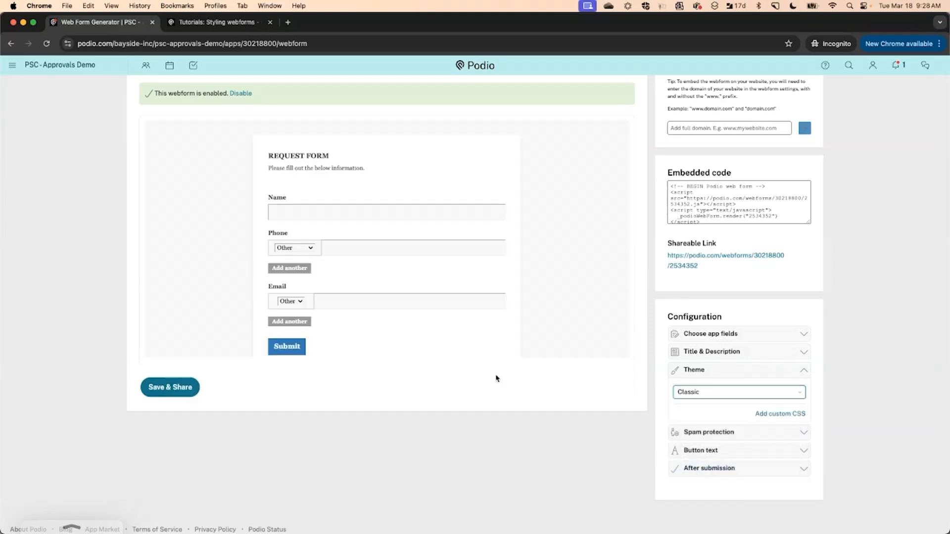
click(731, 391)
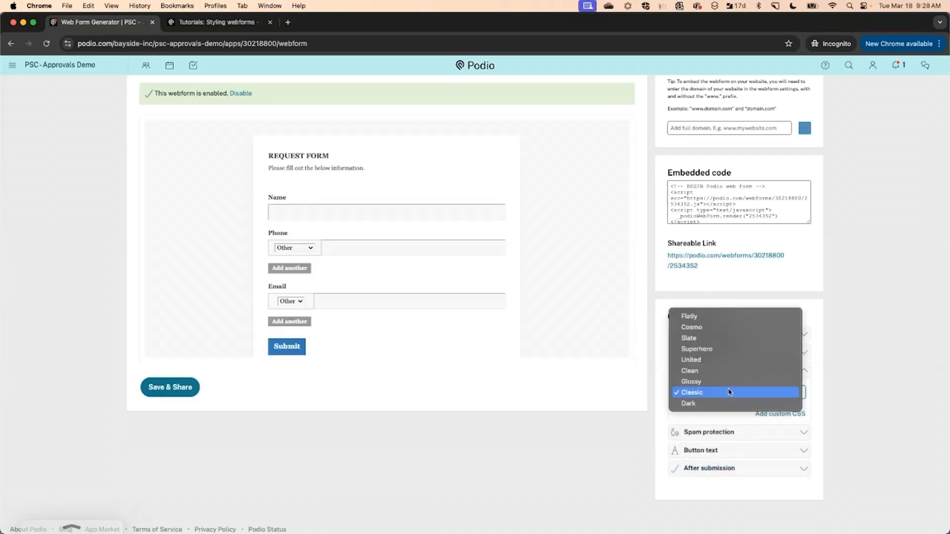
click(721, 403)
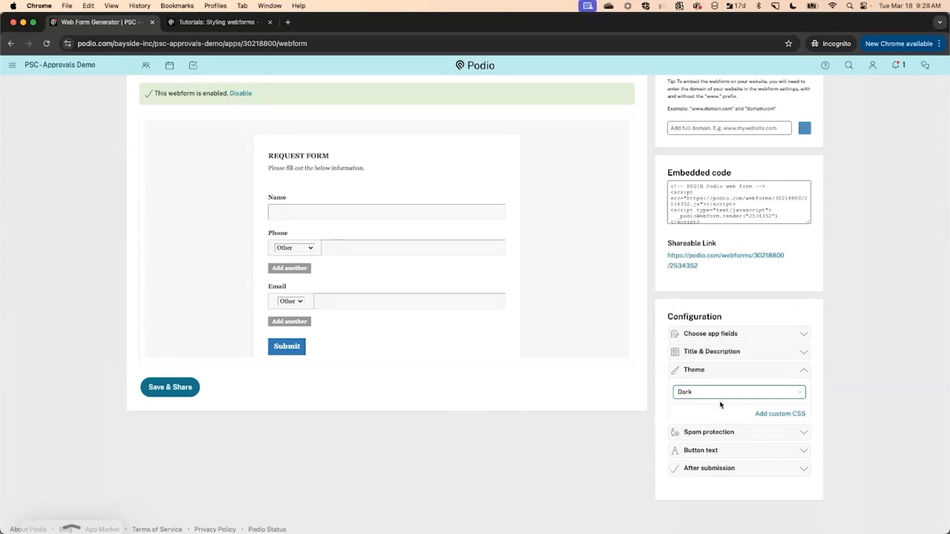
click(723, 393)
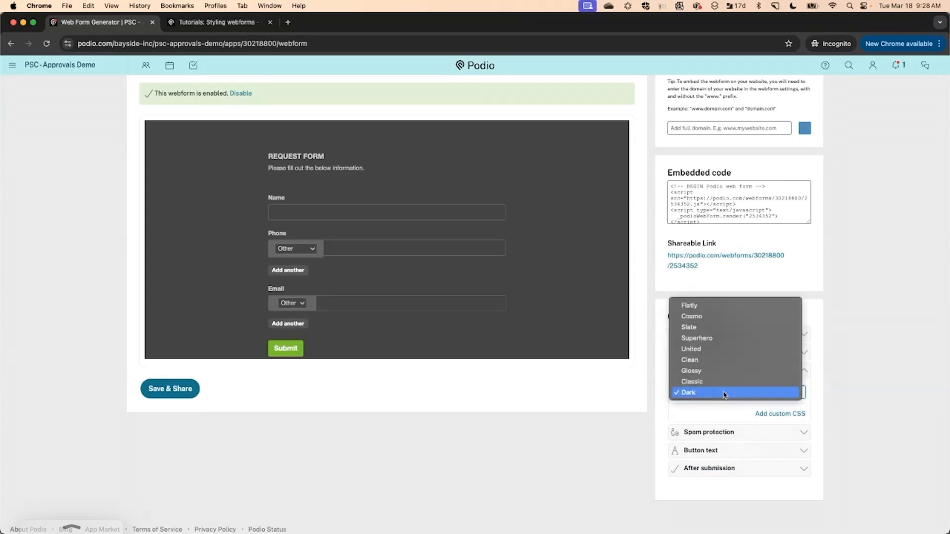
click(716, 307)
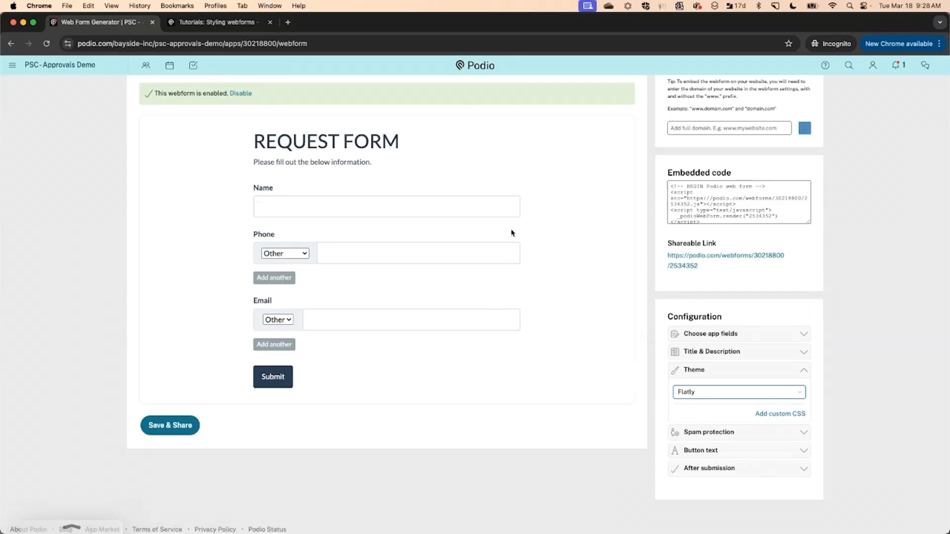
click(804, 371)
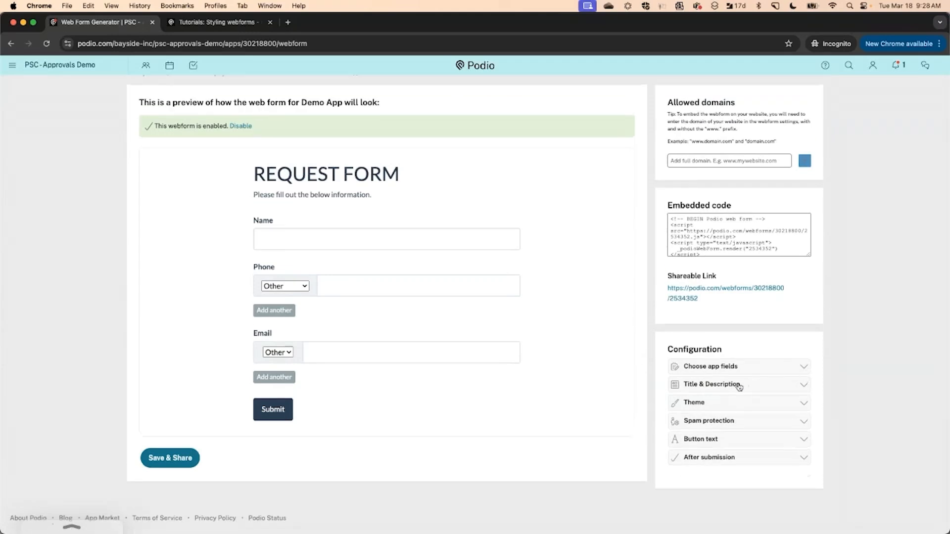
Look at the spam protection setting and set the webform's submit button text to "Submit My Request"
click(758, 421)
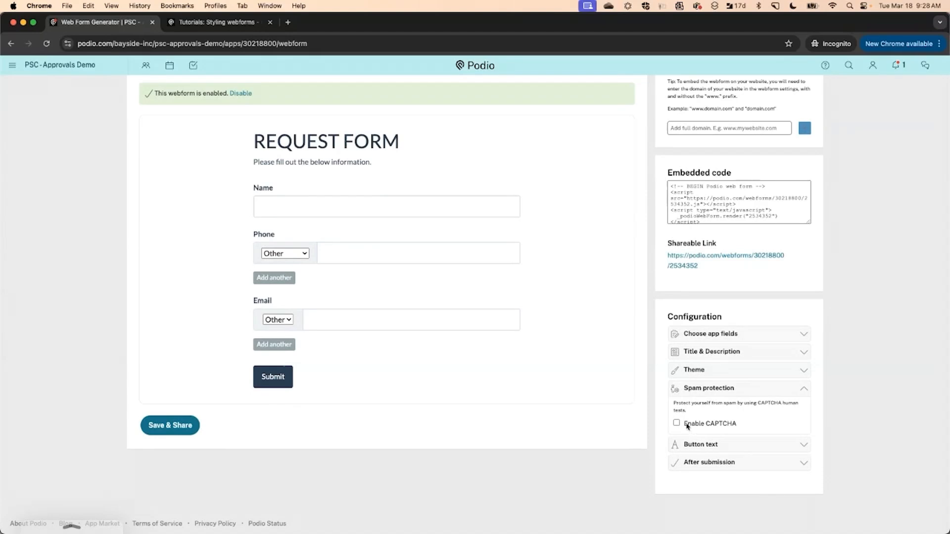
click(805, 395)
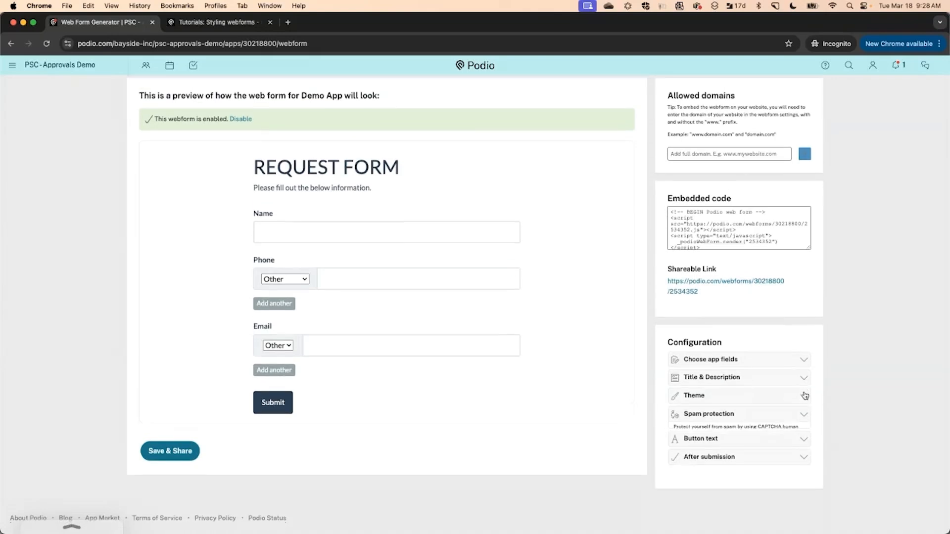
click(801, 442)
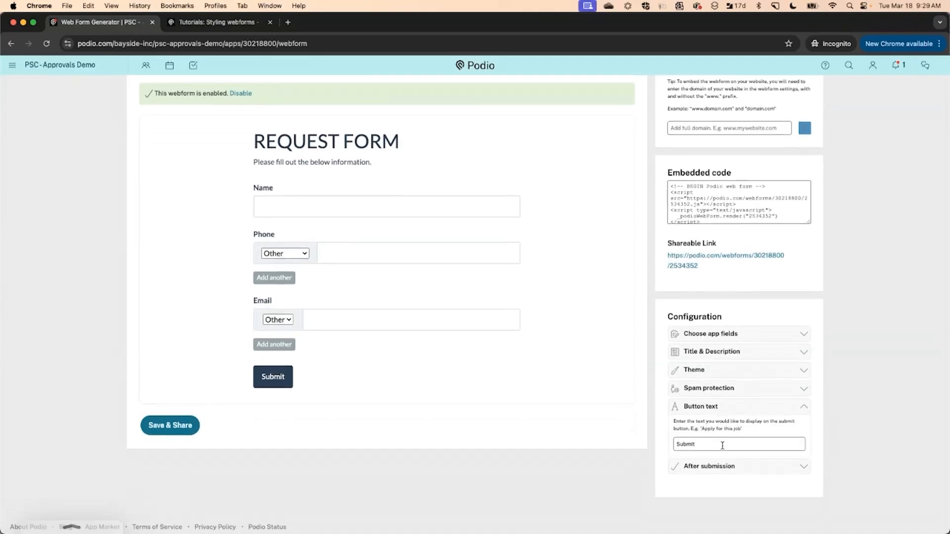
text(My Request)
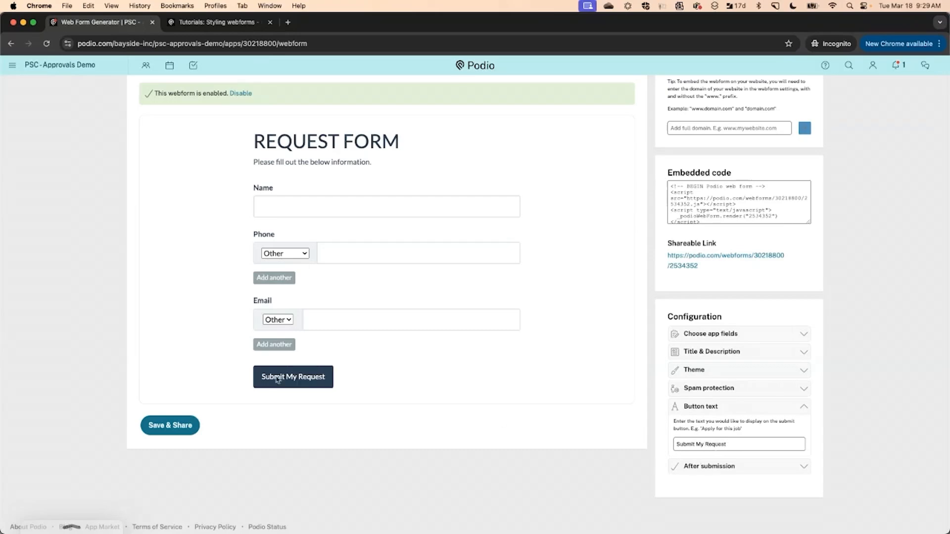
click(801, 409)
Change the after-submission message to "Thank you for your request, we will get back to you as soon as possible."
click(802, 460)
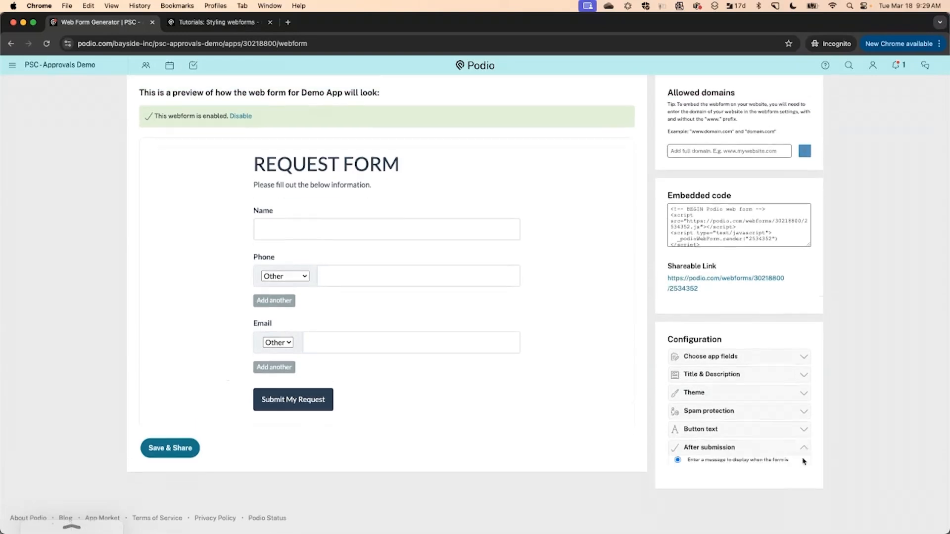
scroll(684, 462, down, 2)
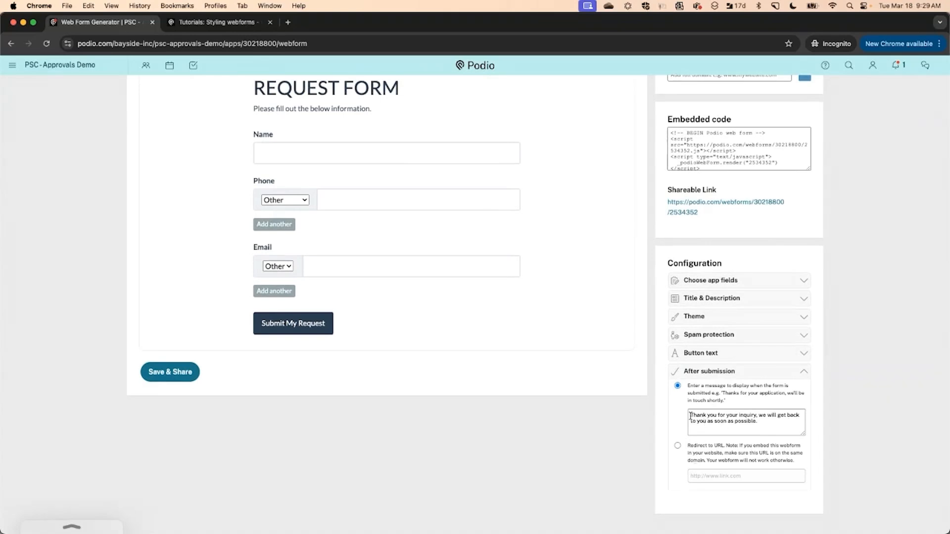
double_click(746, 416)
text(request)
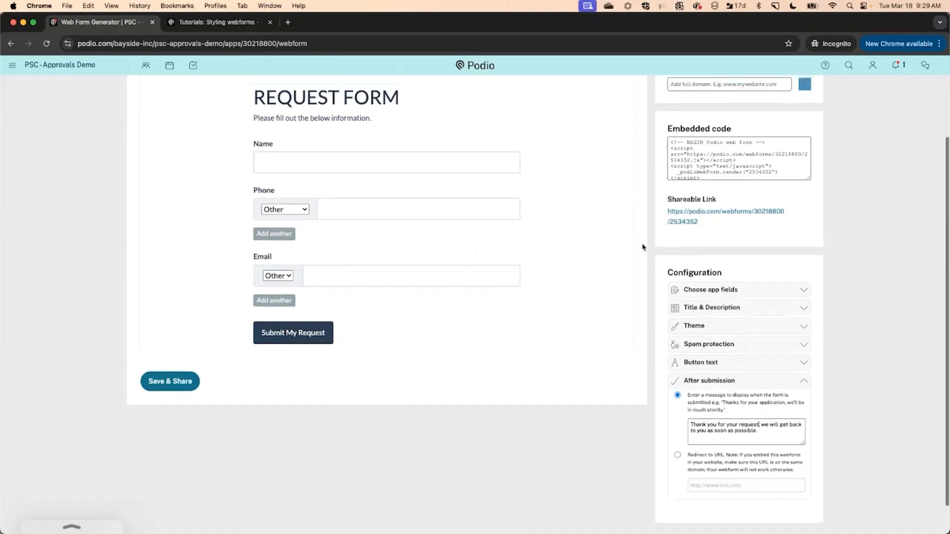
scroll(643, 247, up, 2)
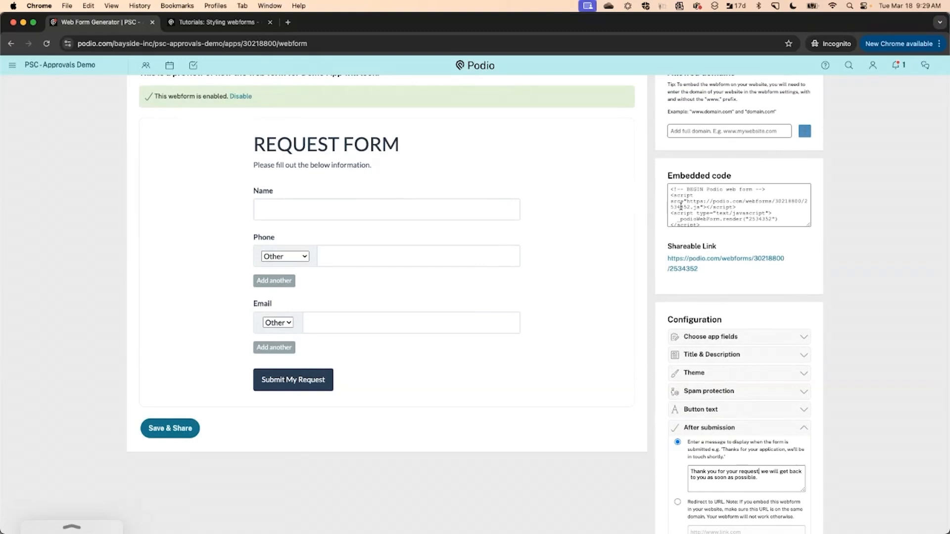
scroll(681, 207, down, 2)
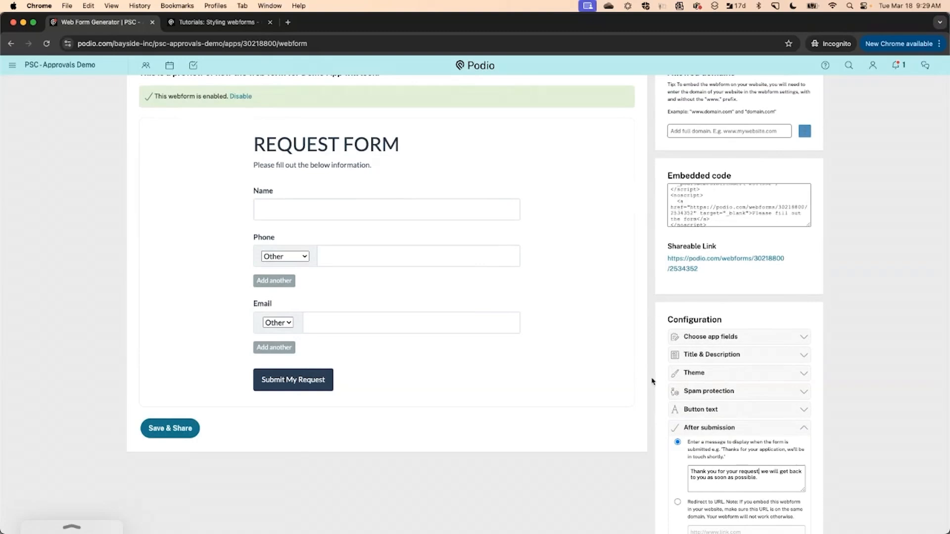
scroll(653, 328, down, 2)
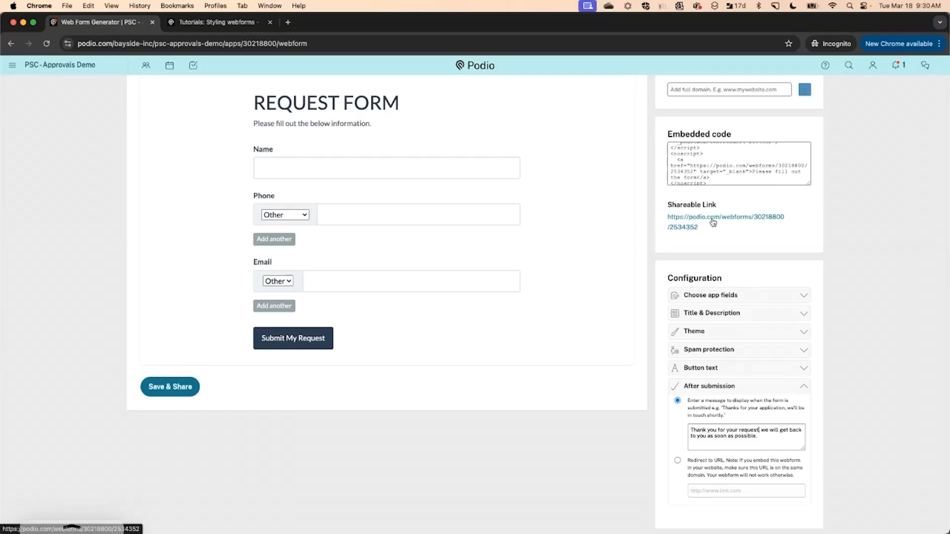
click(678, 461)
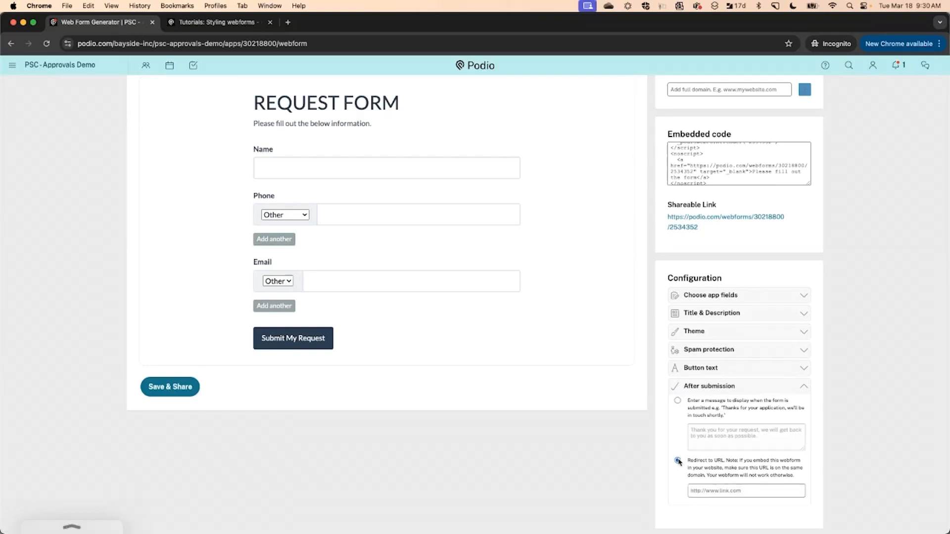
right_click(705, 221)
click(721, 276)
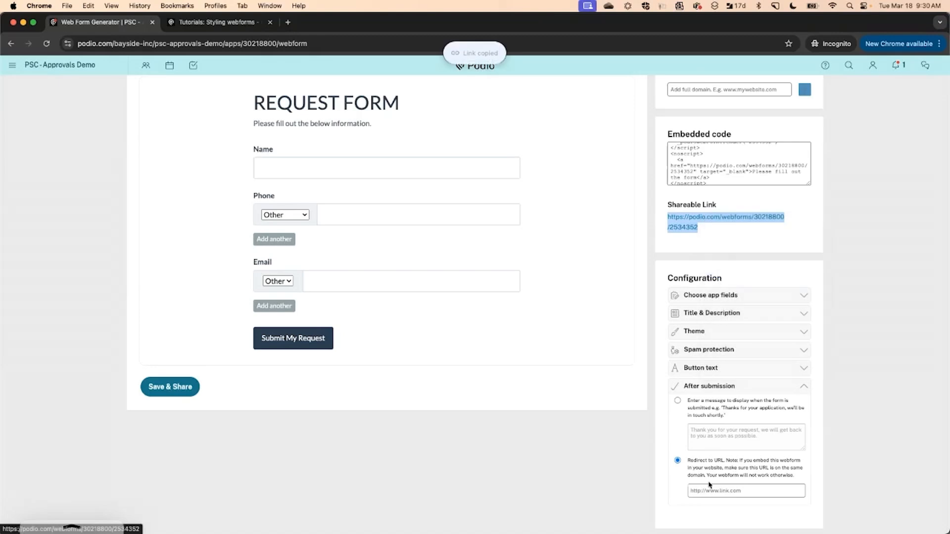
click(708, 491)
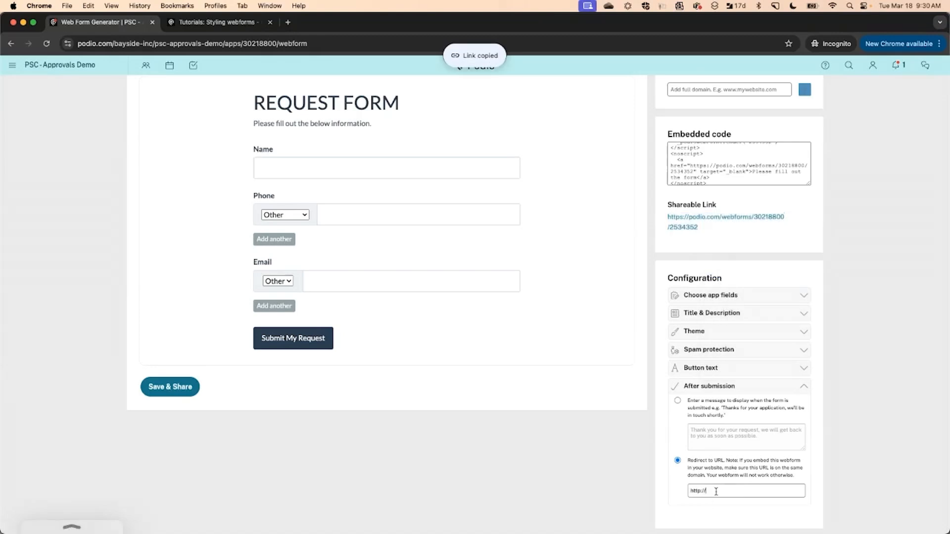
key(super+a)
key(super+v)
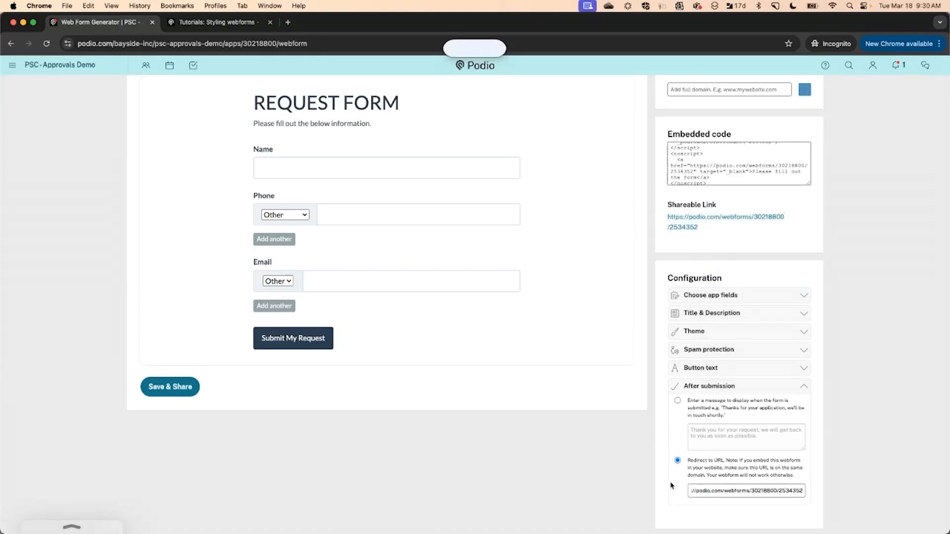
click(802, 386)
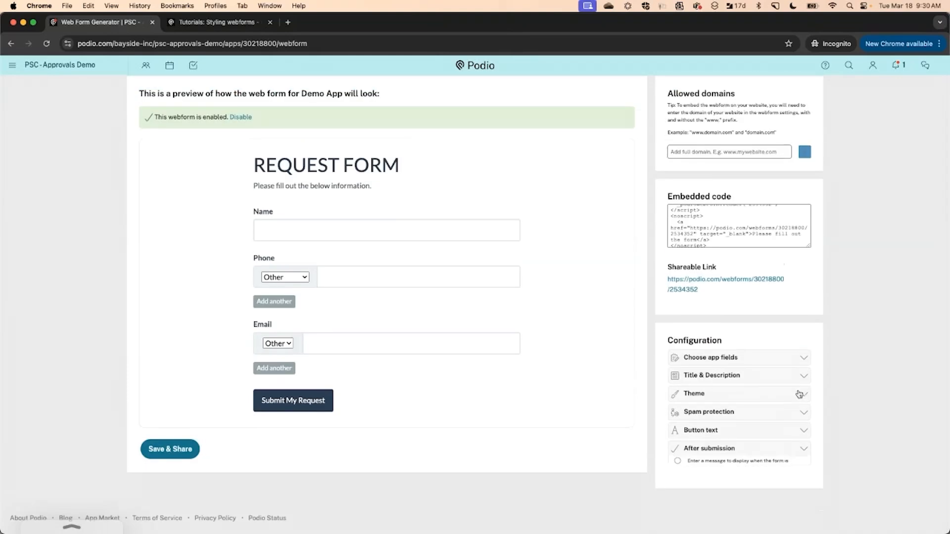
Save the webform, view the live form from its share link in a new tab, and close the sharing dialog
click(167, 458)
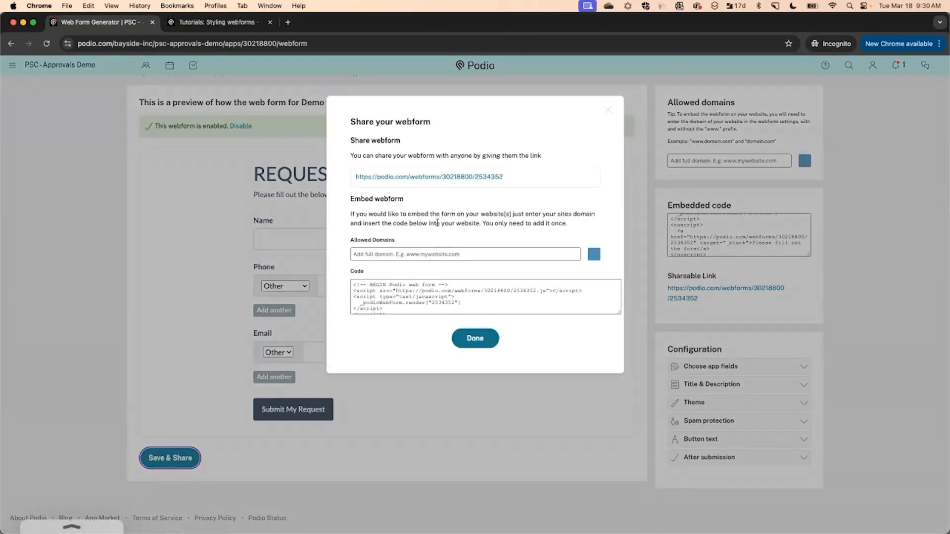
right_click(433, 177)
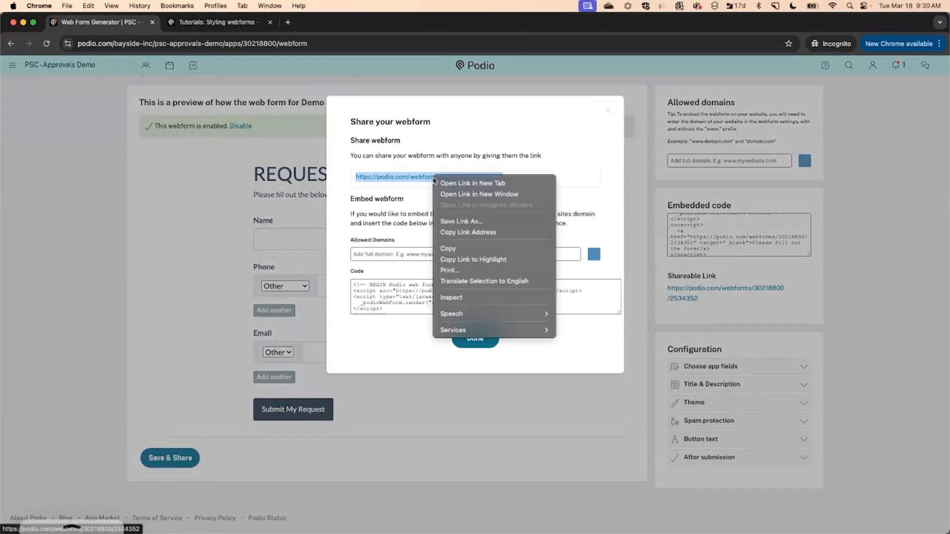
click(470, 184)
click(218, 24)
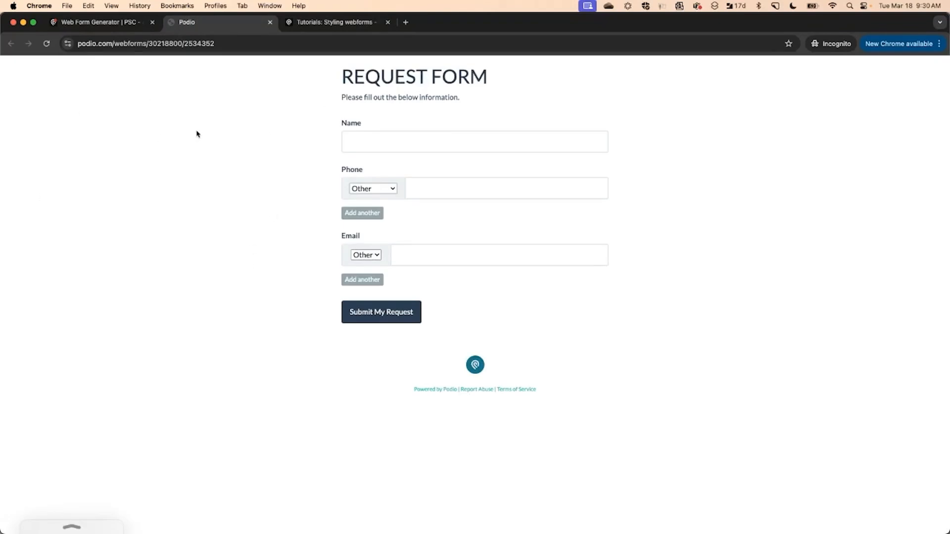
click(123, 28)
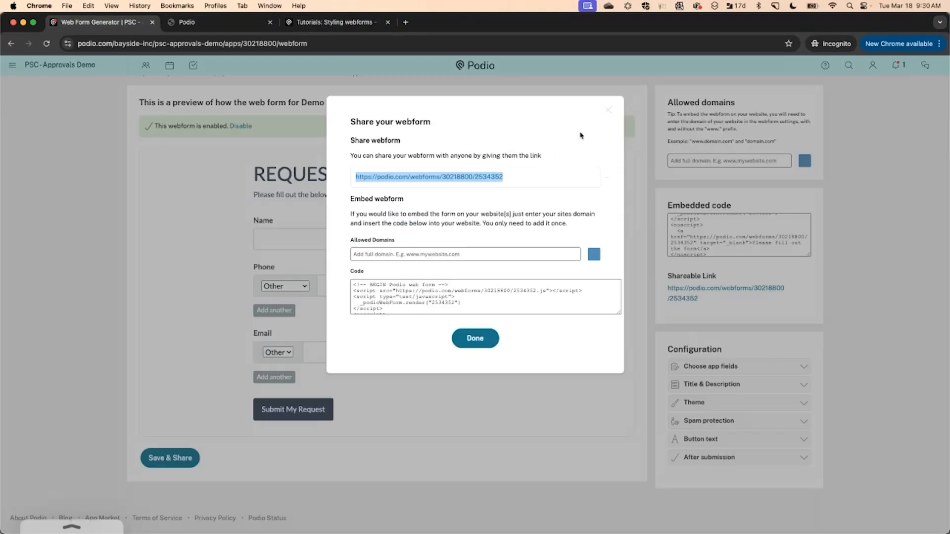
click(608, 110)
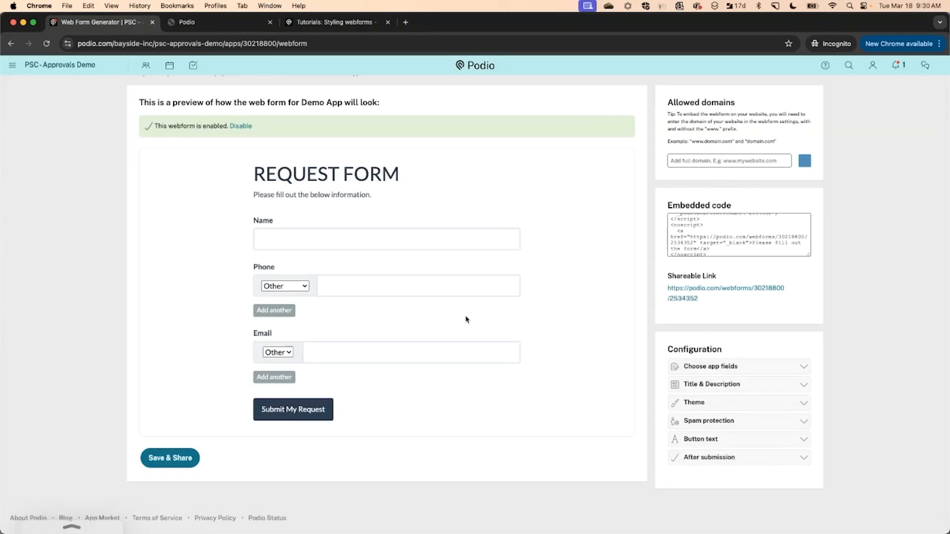
Enable CAPTCHA for the webform, save it, and reload the live form to check the change
click(803, 421)
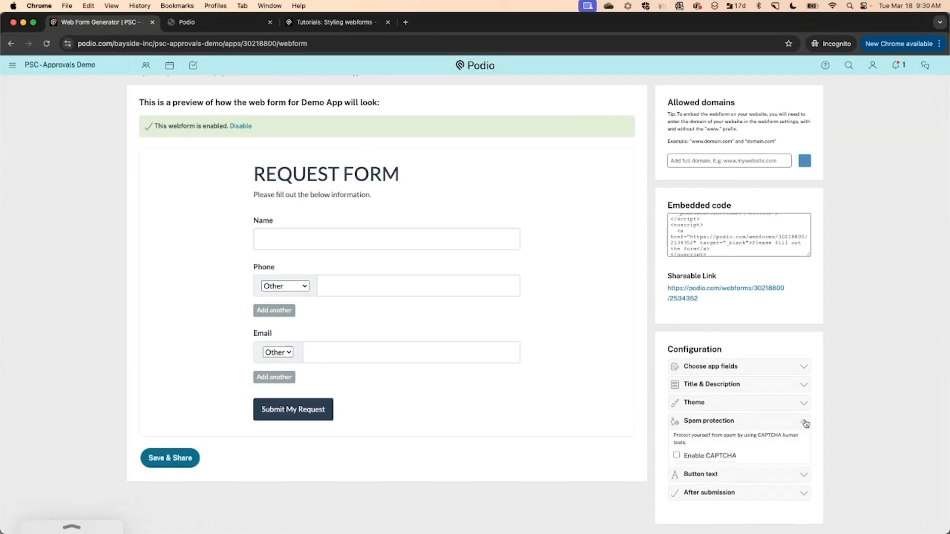
click(677, 455)
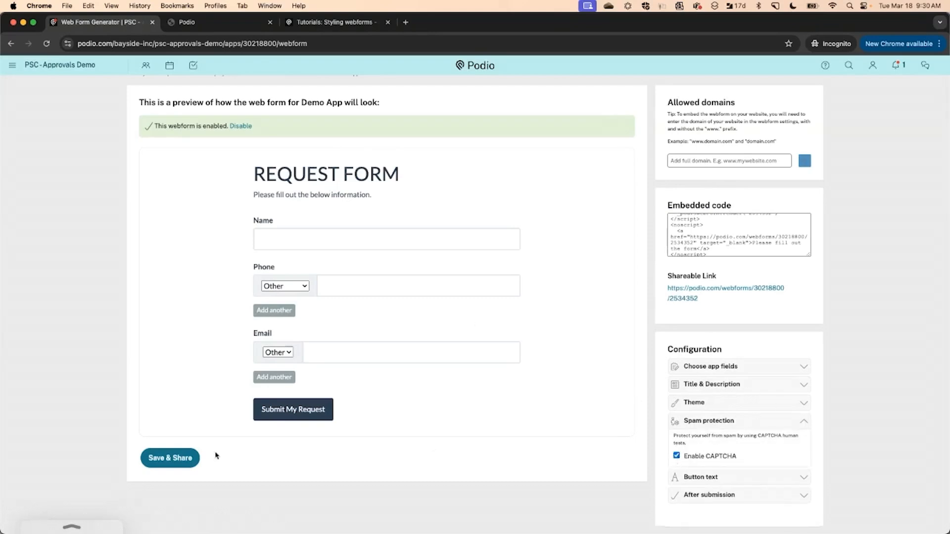
click(173, 457)
click(462, 341)
click(226, 22)
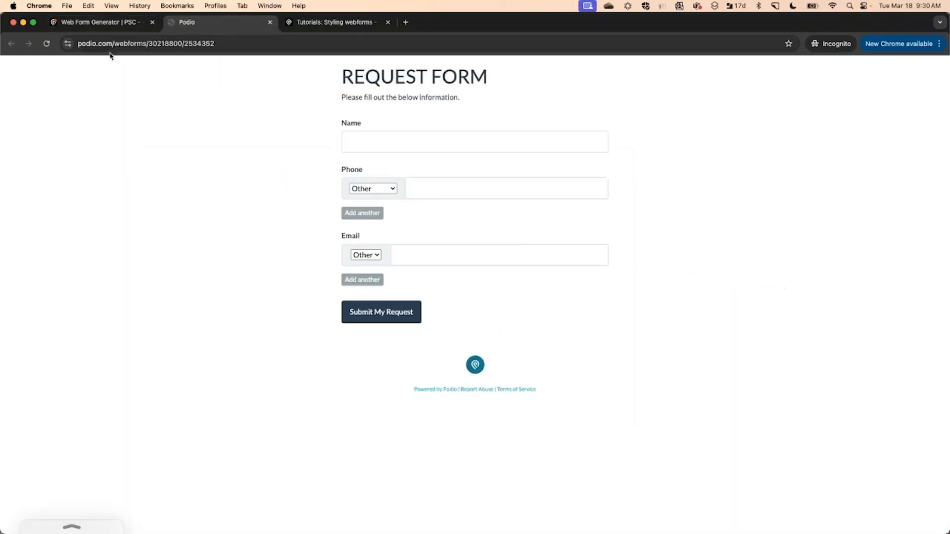
click(46, 43)
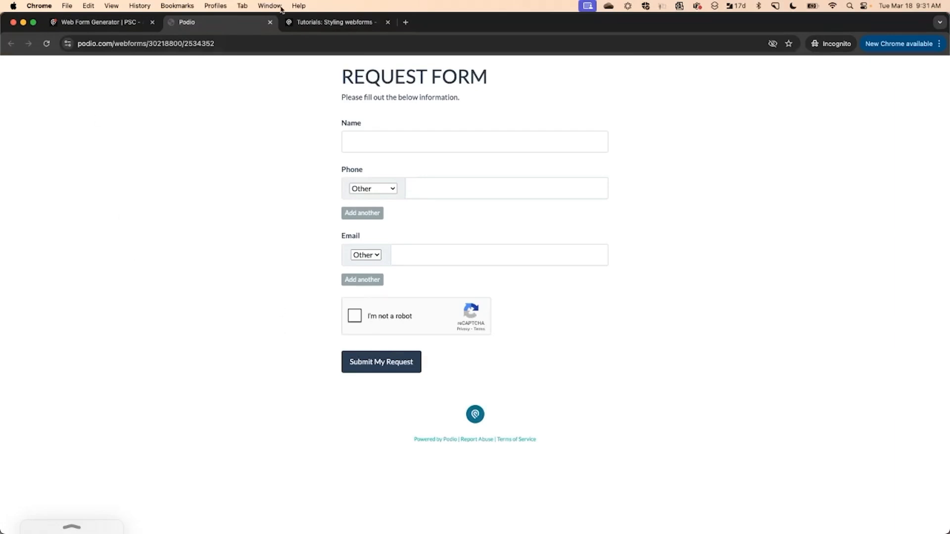
Disable CAPTCHA again, save the webform, reload the live form, and return to the webform configuration
click(89, 22)
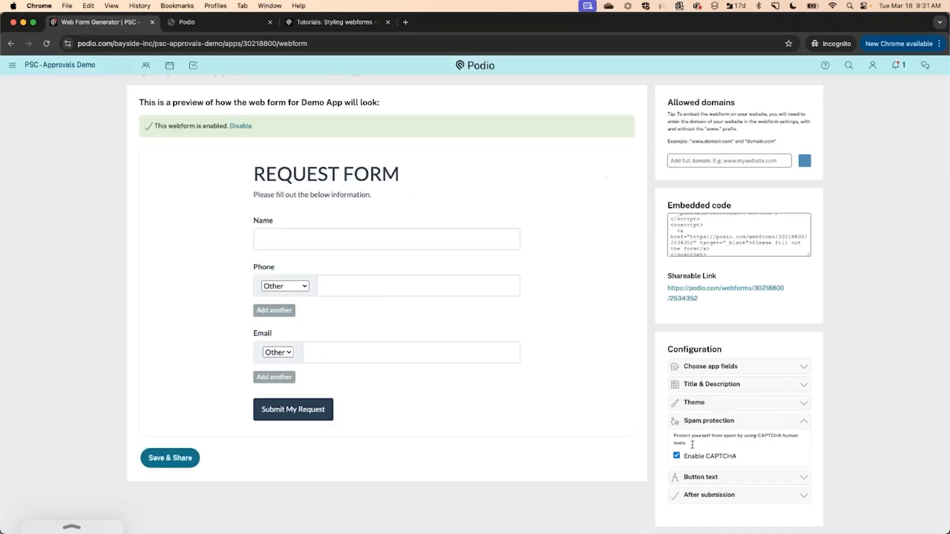
click(676, 455)
click(186, 456)
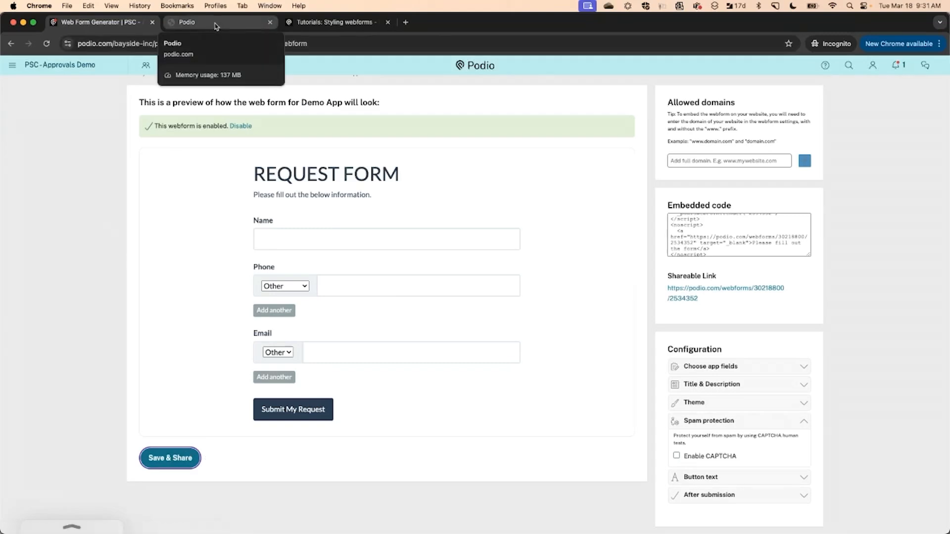
click(216, 27)
click(47, 44)
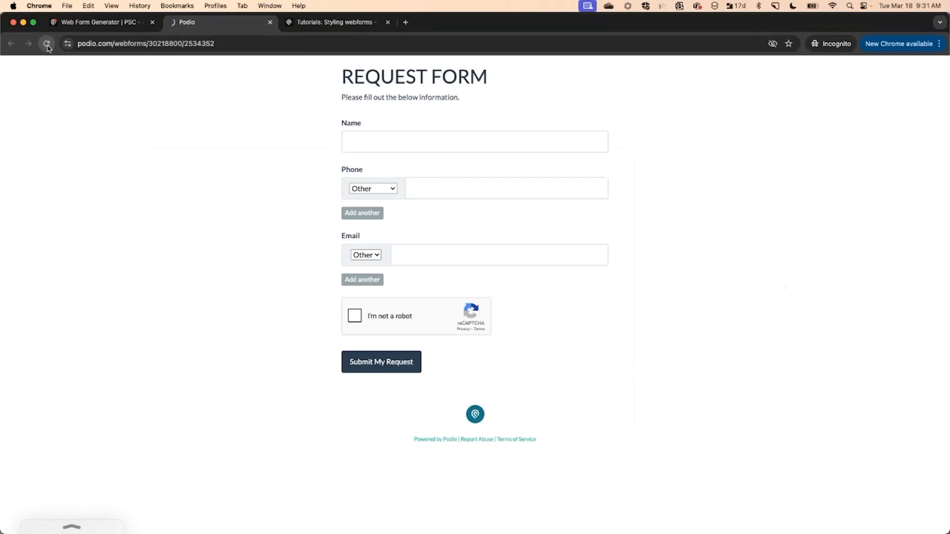
click(99, 23)
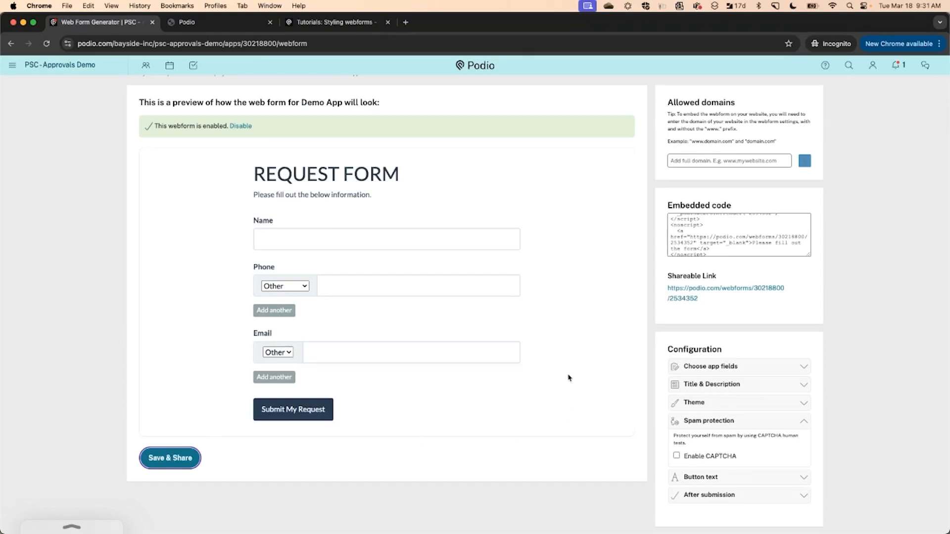
click(803, 421)
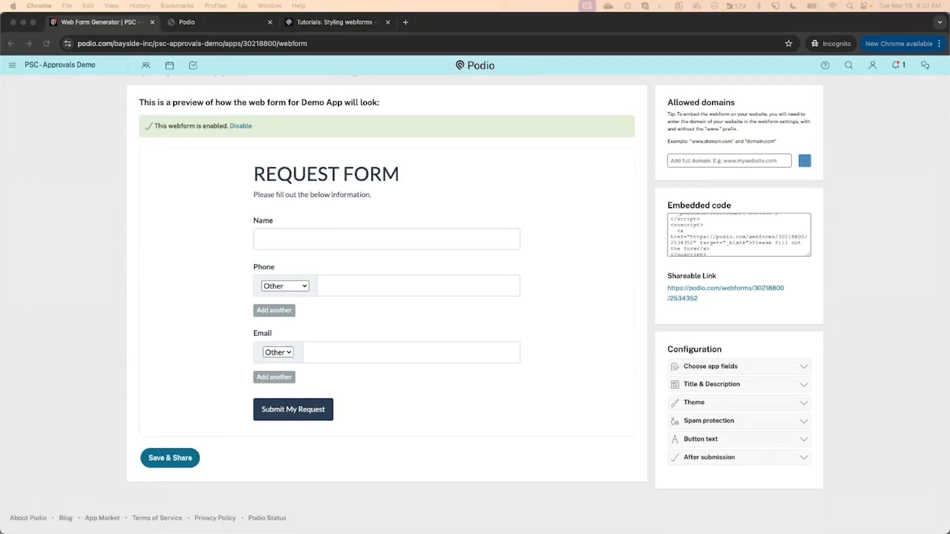
click(858, 209)
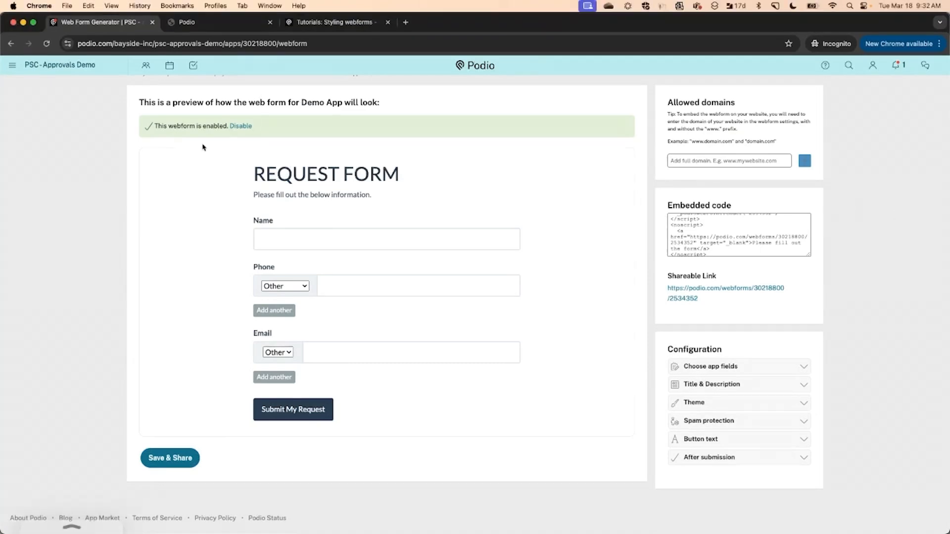
Open the Expense Request app's template for modification and view which apps the Requesting Employee field references
scroll(204, 147, up, 1)
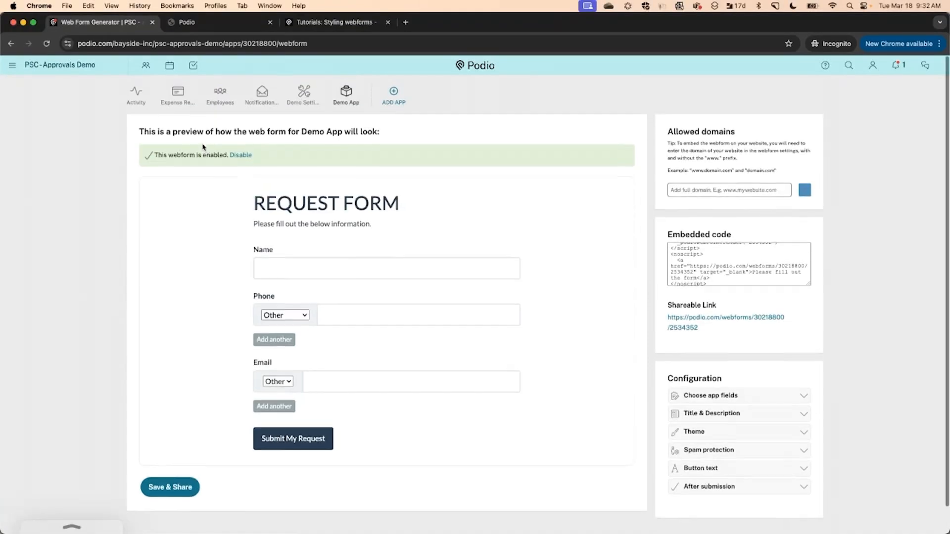
click(178, 94)
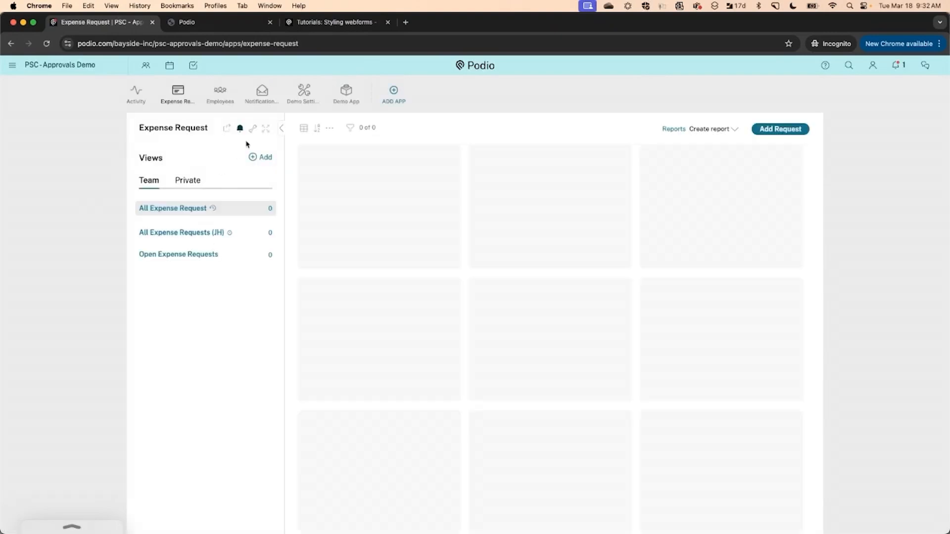
click(251, 129)
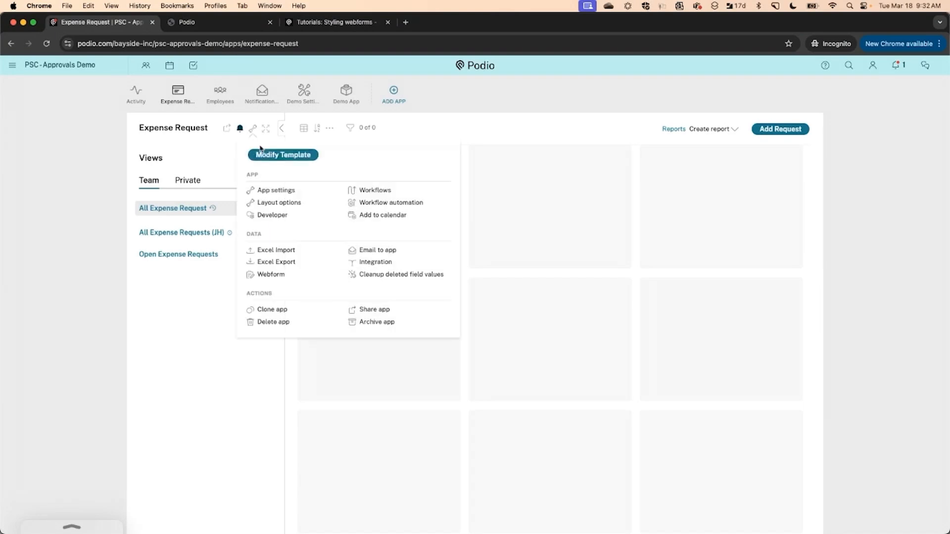
click(266, 157)
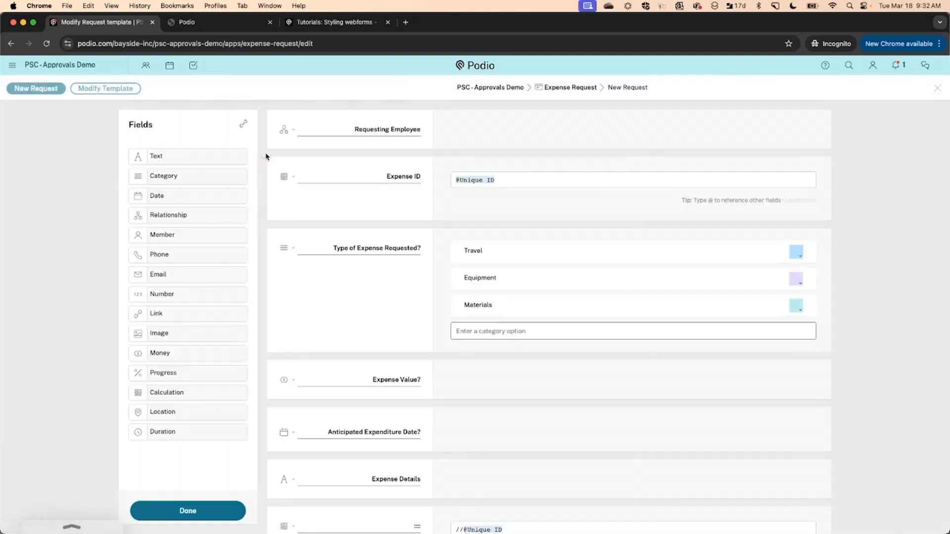
click(282, 134)
click(273, 200)
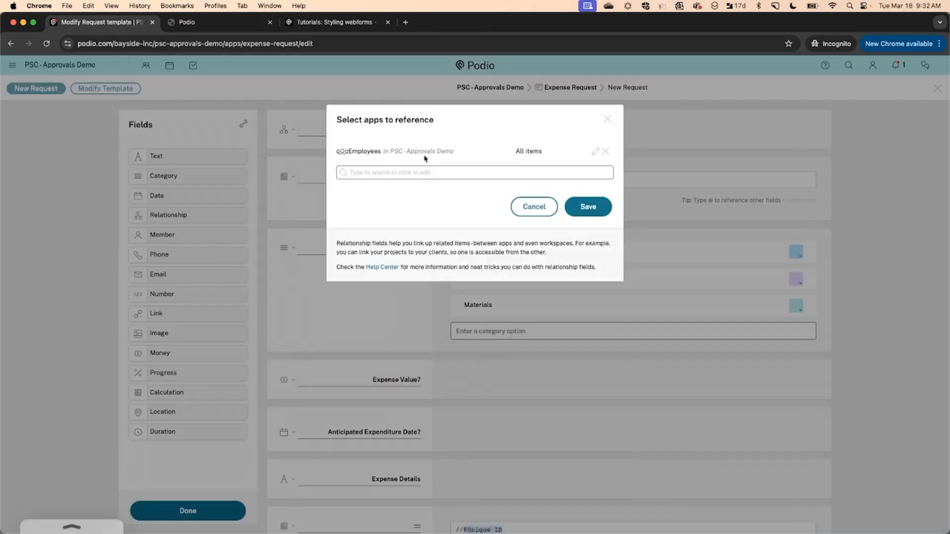
Close the app reference dialog and examine the Expense Request template's fields from Requesting Employee down to Employee Manager
click(606, 121)
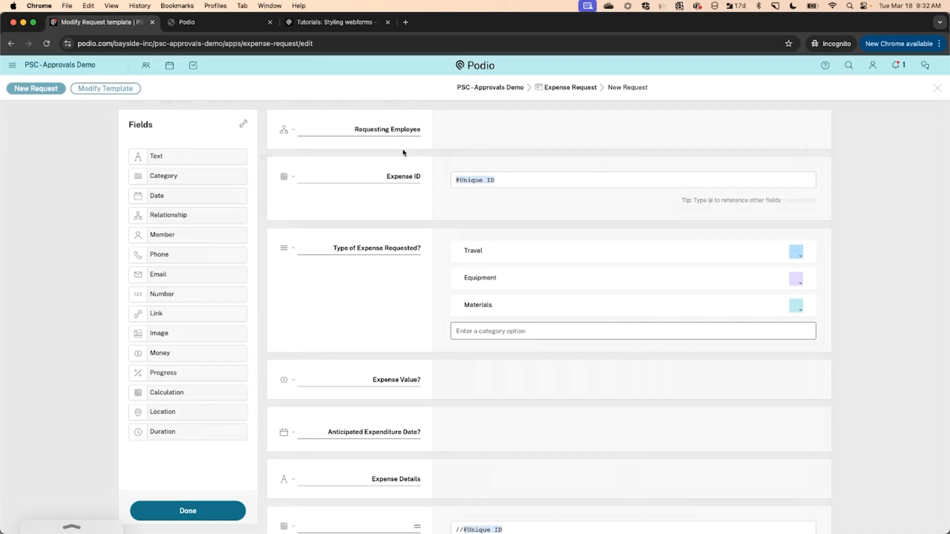
scroll(348, 307, down, 3)
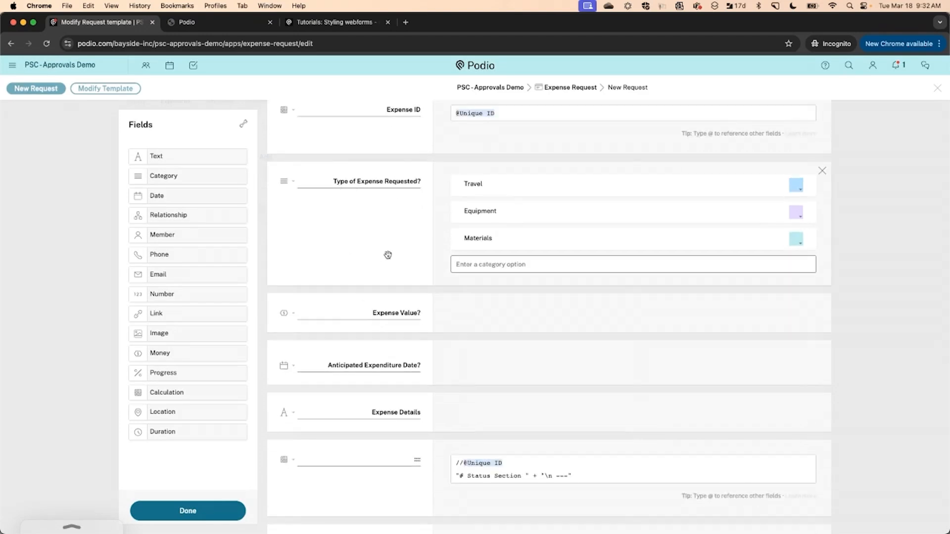
scroll(395, 252, down, 1)
scroll(395, 252, down, 2)
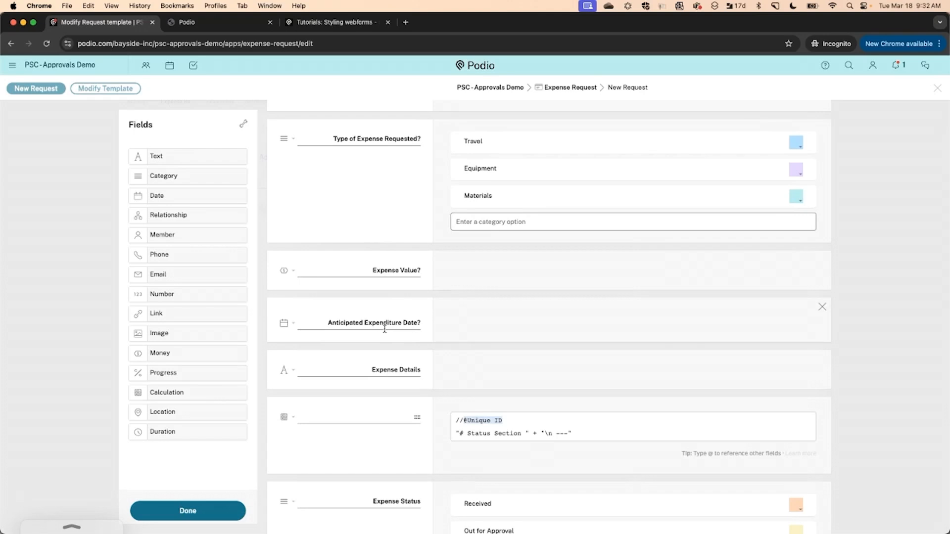
scroll(384, 328, down, 1)
scroll(384, 329, down, 2)
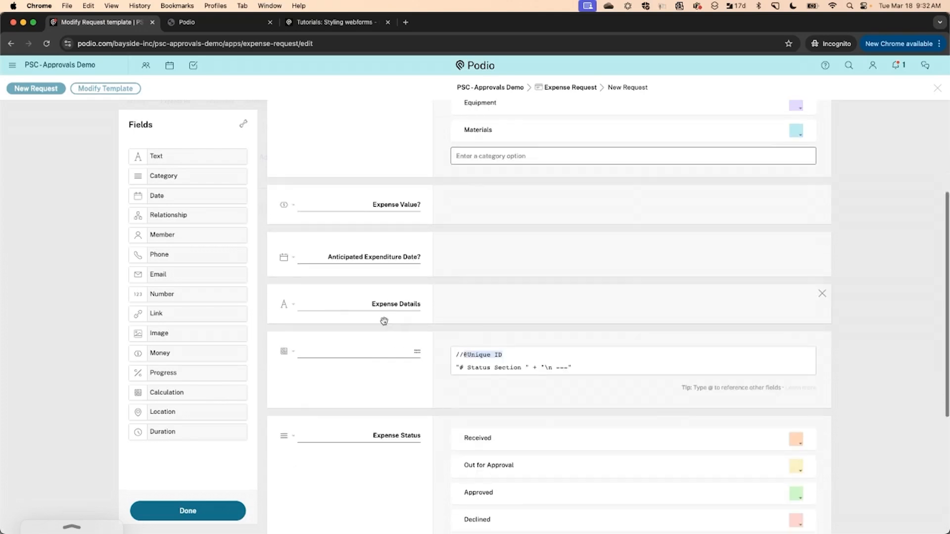
scroll(380, 308, down, 1)
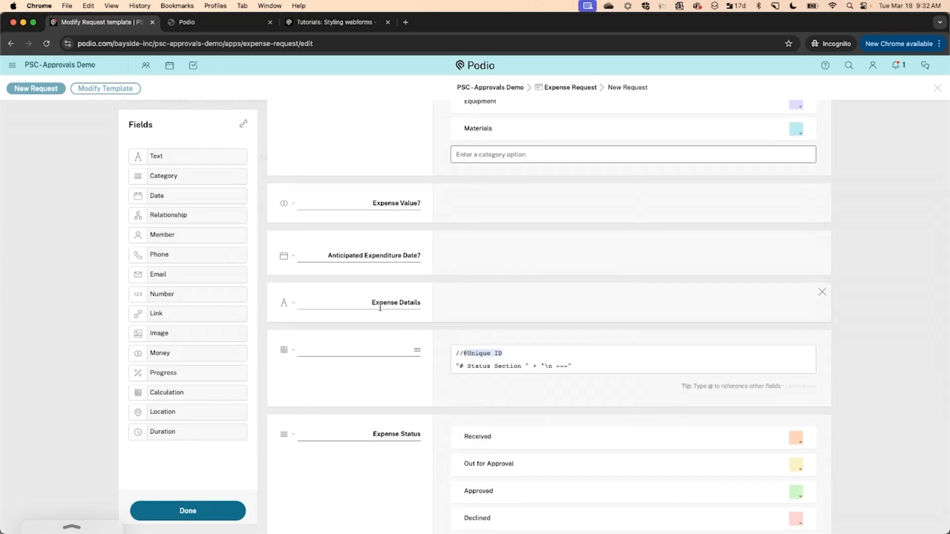
scroll(413, 366, down, 3)
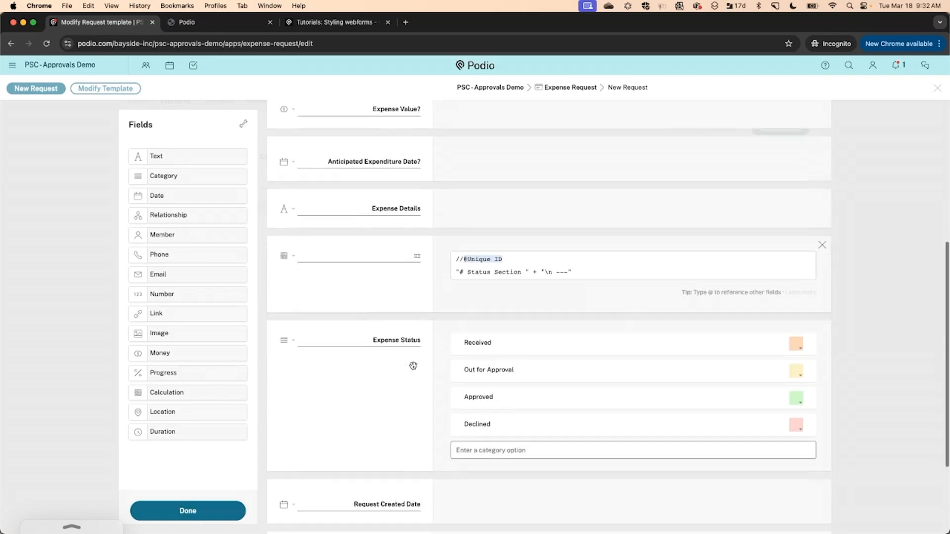
scroll(413, 366, down, 2)
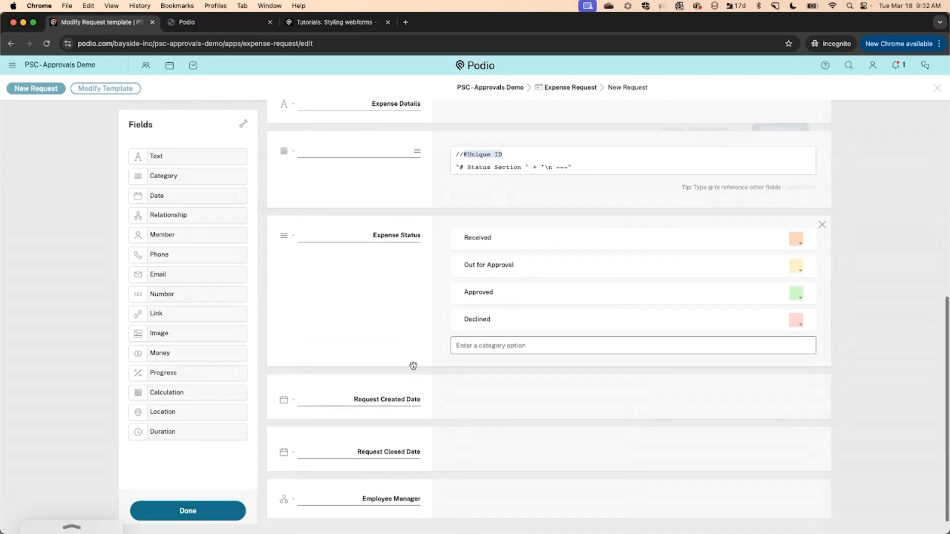
scroll(413, 366, up, 1)
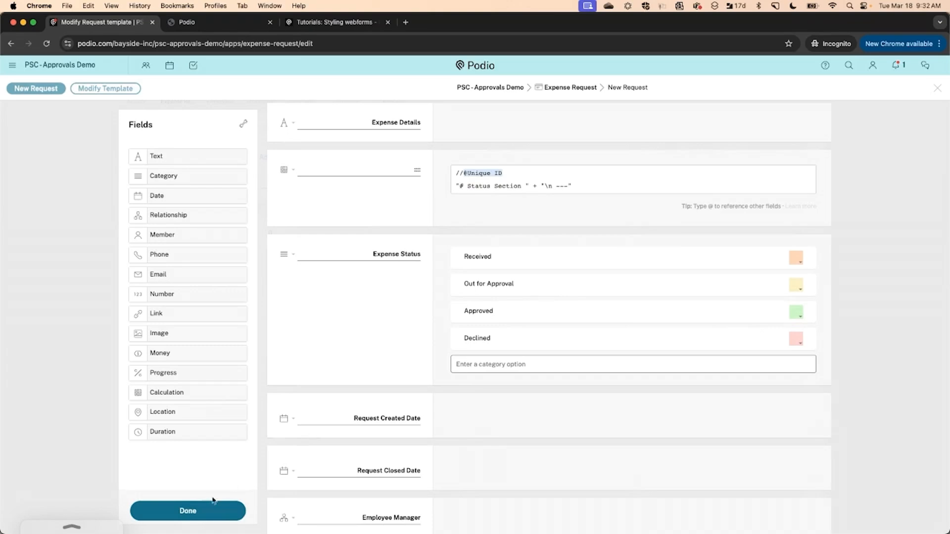
Add the help text "For anything not in this list, please make note in the Expense Details." to Type of Expense Requested? and finish the template
scroll(335, 297, up, 8)
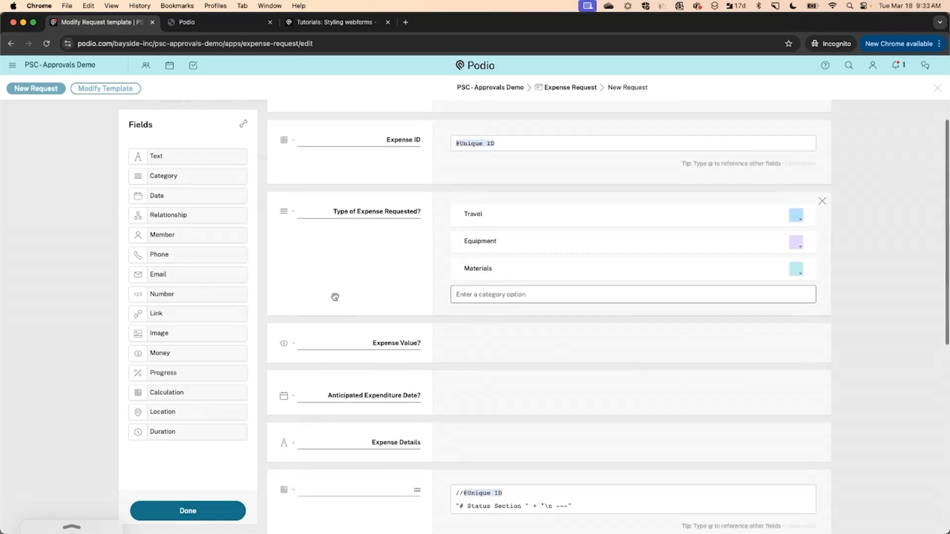
click(286, 249)
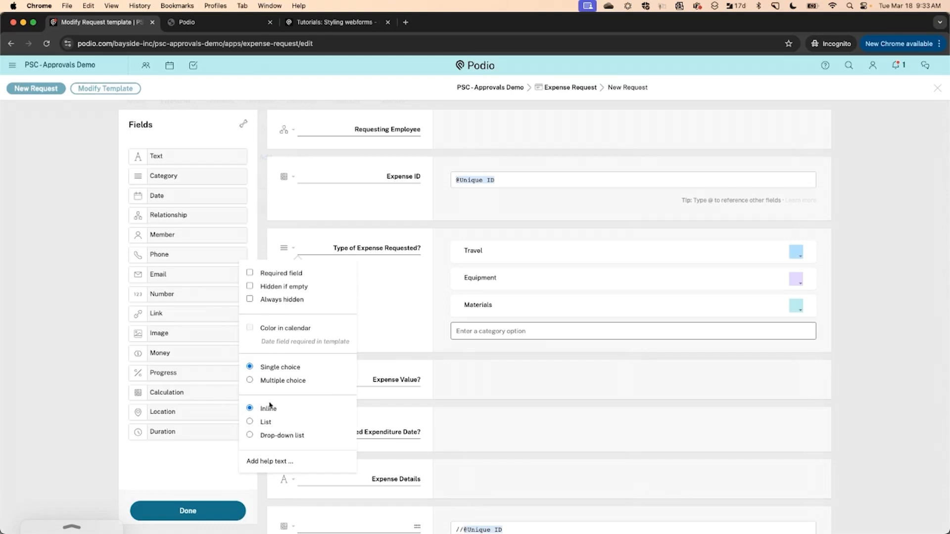
click(269, 462)
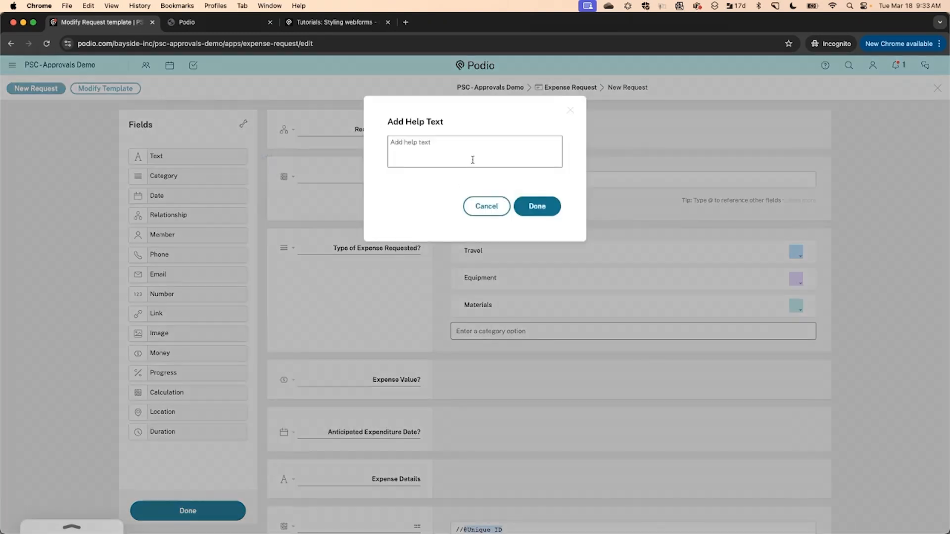
text(For anything not in this list, please make note in t)
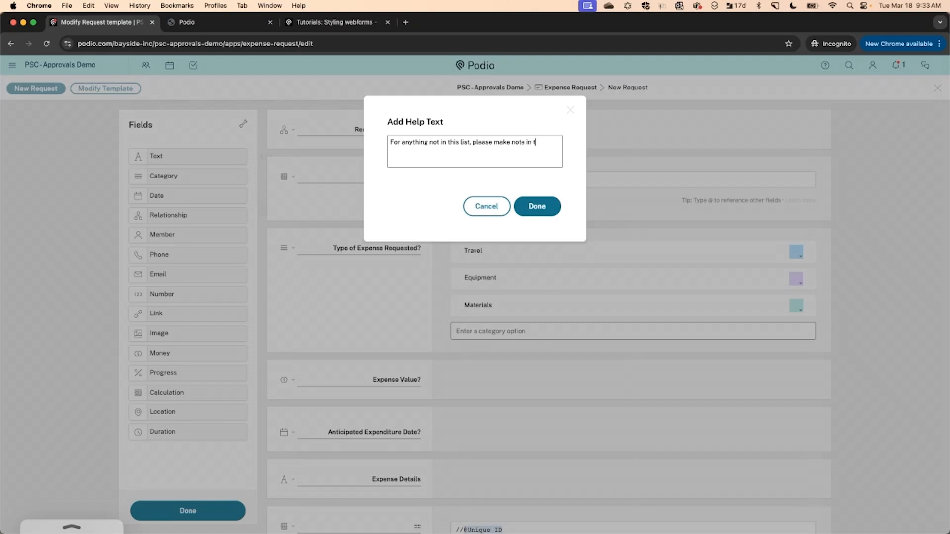
text(he Expense Details.)
click(537, 205)
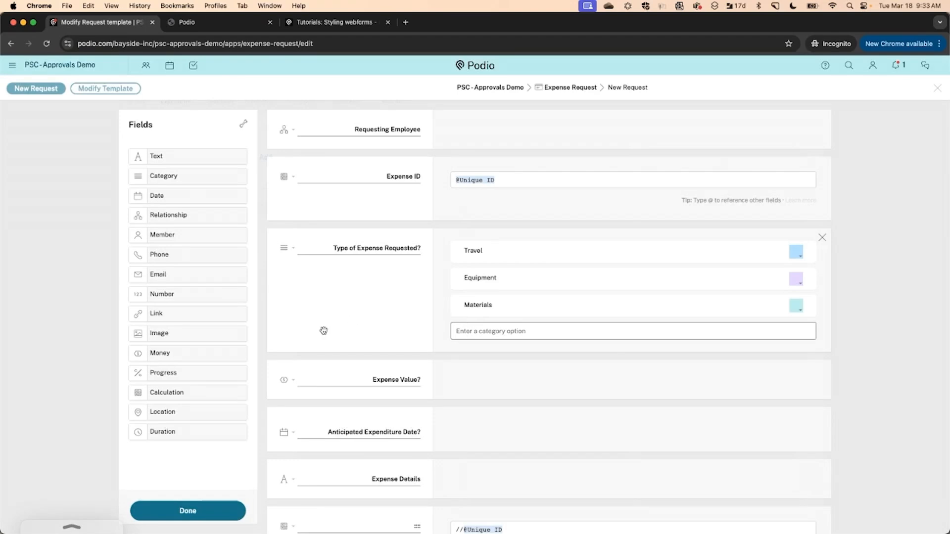
click(221, 514)
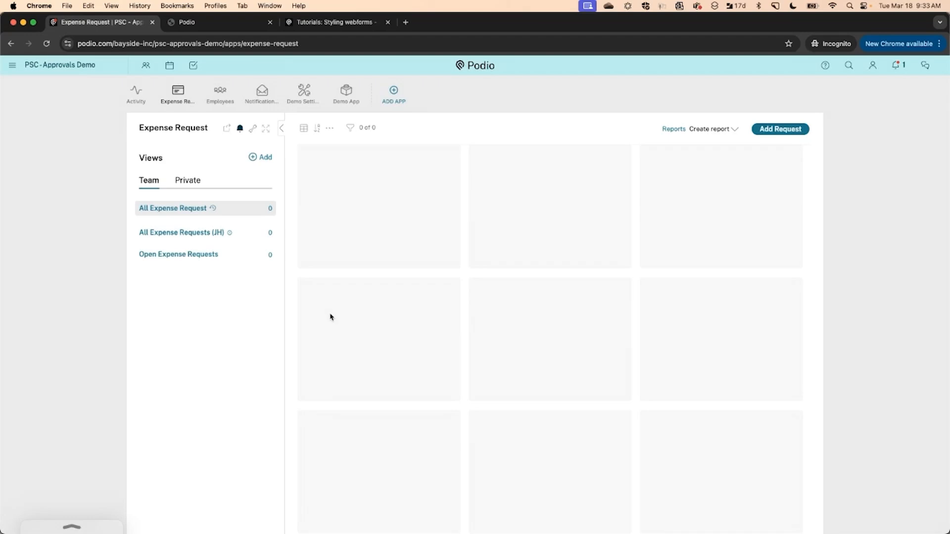
Open the Expense Request app's webform configuration and review the form preview, including the help text under Type of Expense Requested?
click(253, 129)
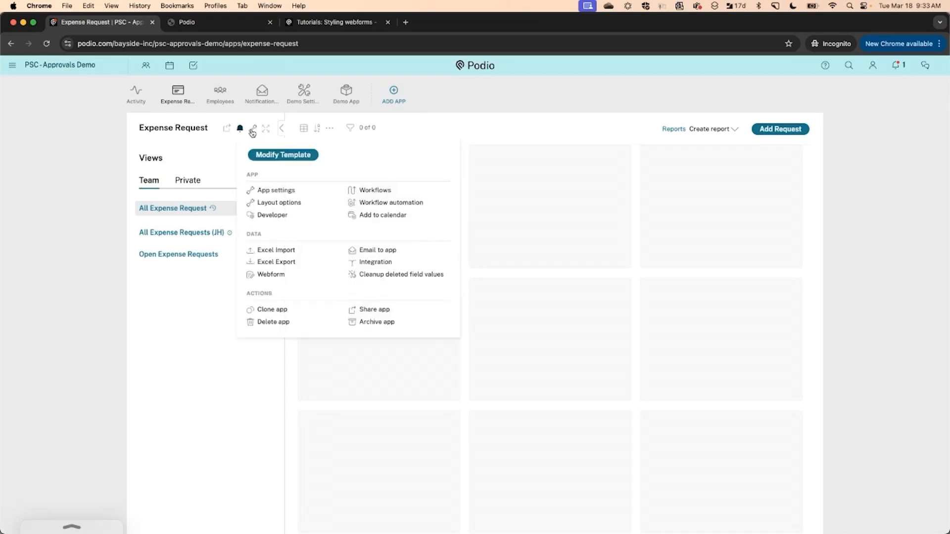
click(266, 276)
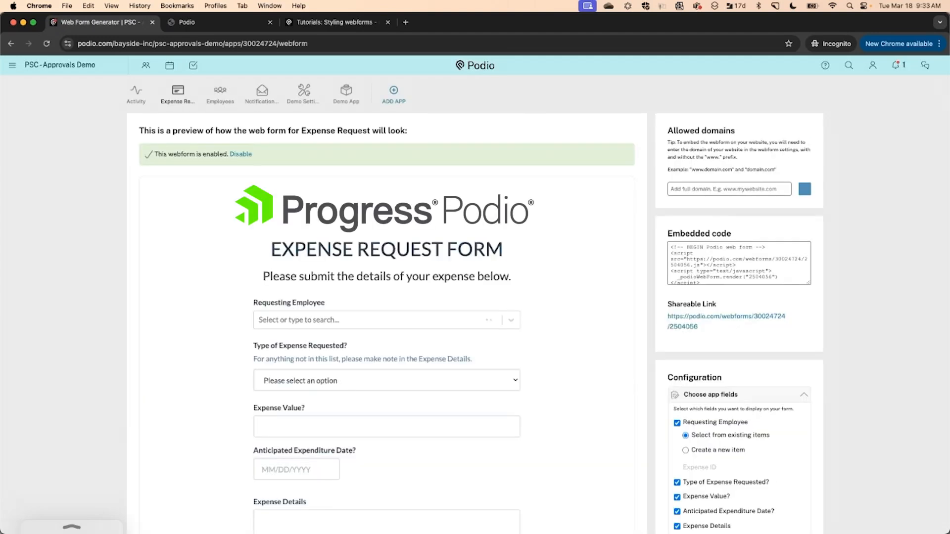
scroll(196, 292, down, 4)
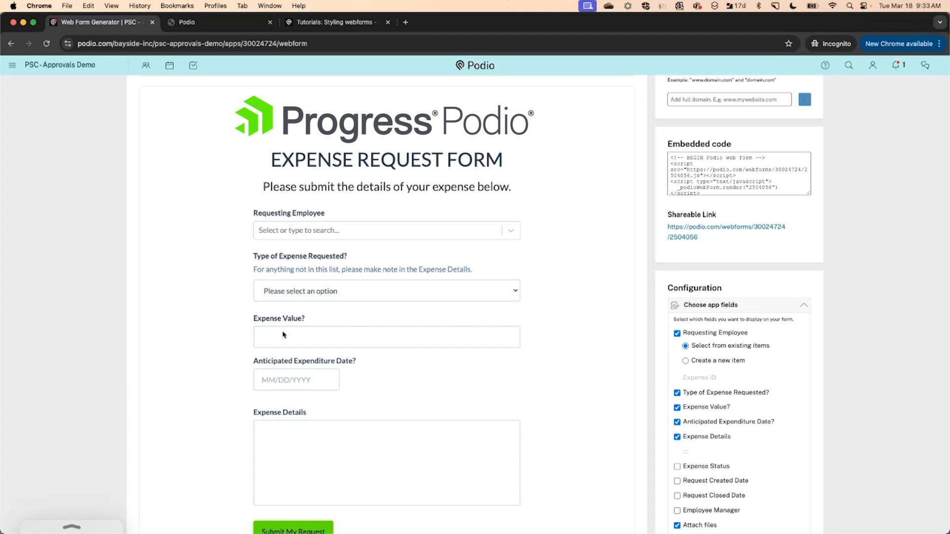
scroll(283, 335, down, 1)
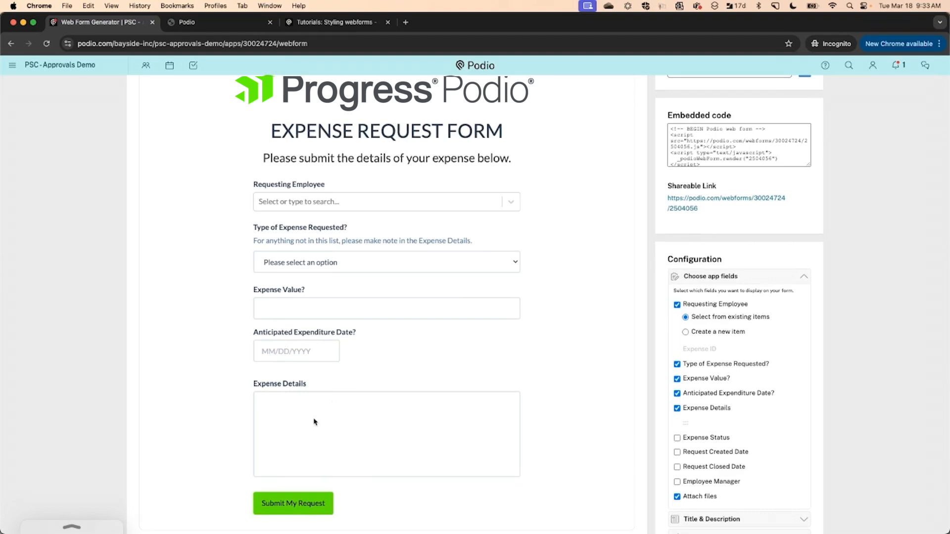
scroll(317, 423, down, 4)
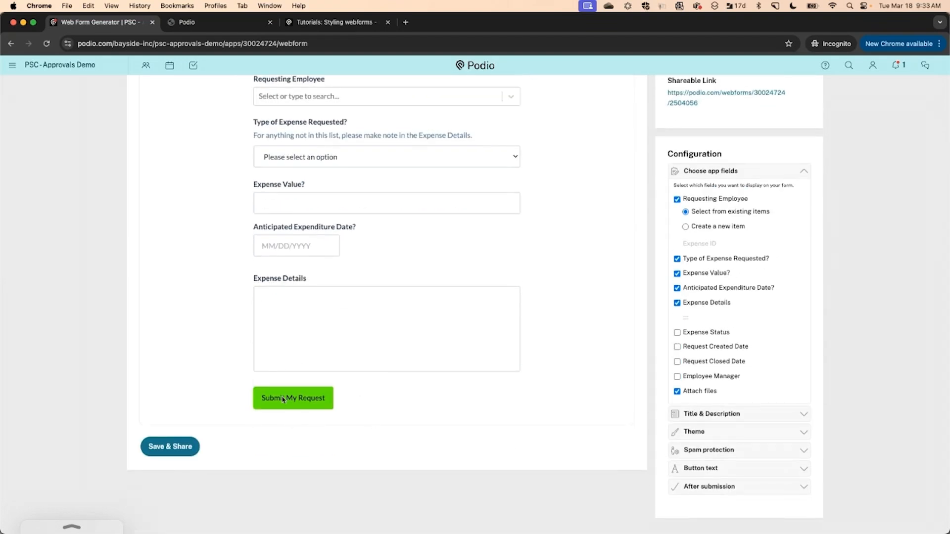
scroll(462, 305, up, 8)
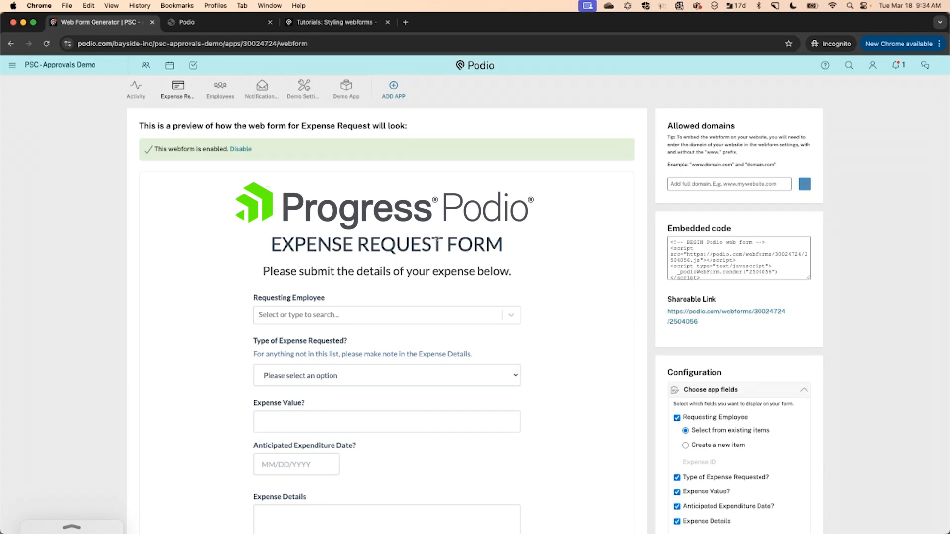
Look through the Styling webforms tutorial for its explanation of CSS and webform markup
click(318, 26)
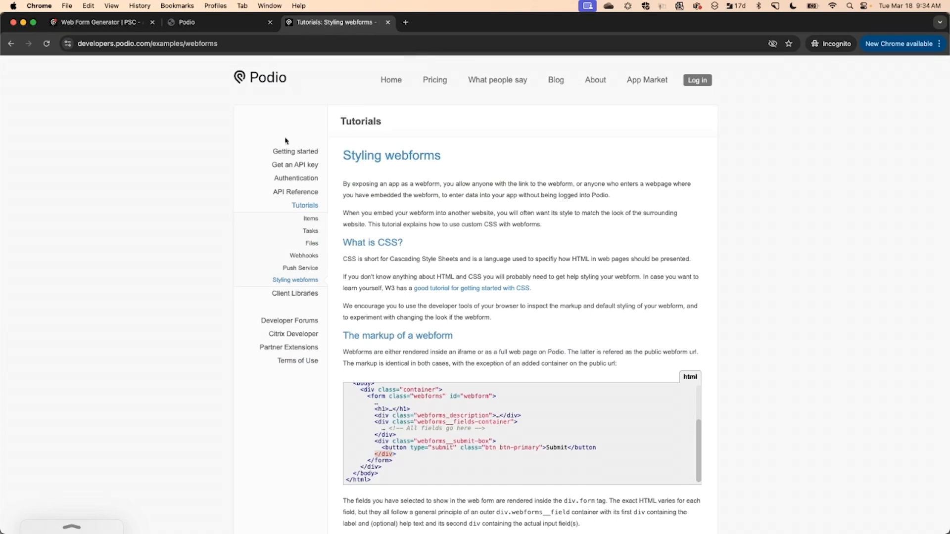
scroll(200, 339, down, 5)
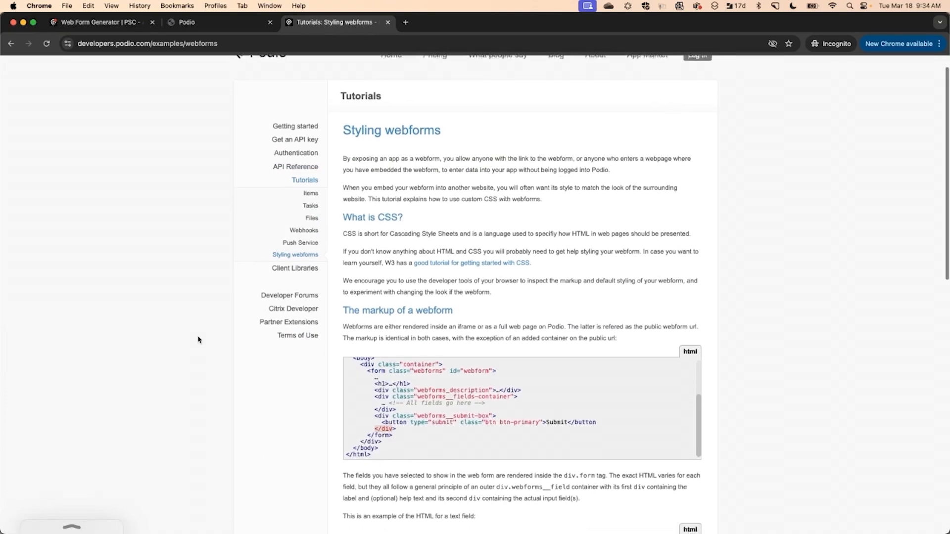
scroll(263, 348, down, 4)
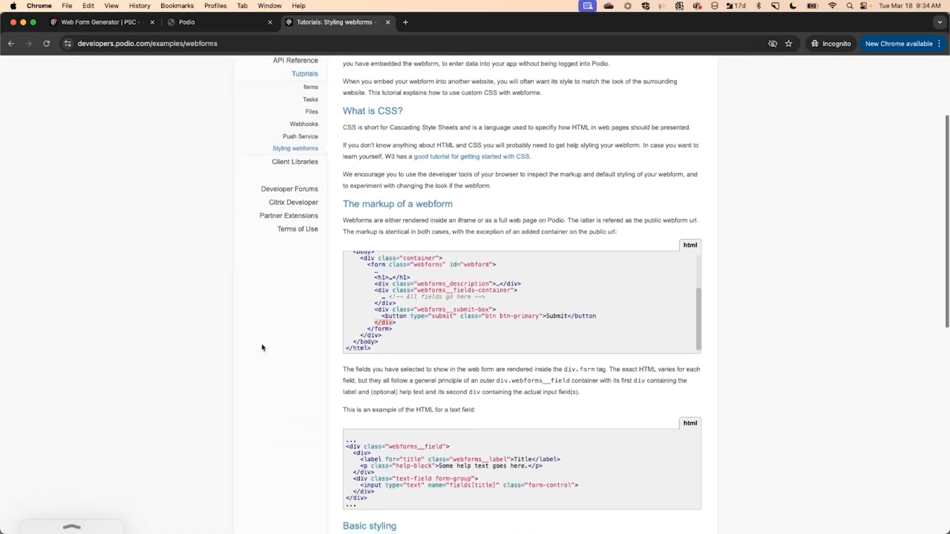
scroll(262, 347, up, 7)
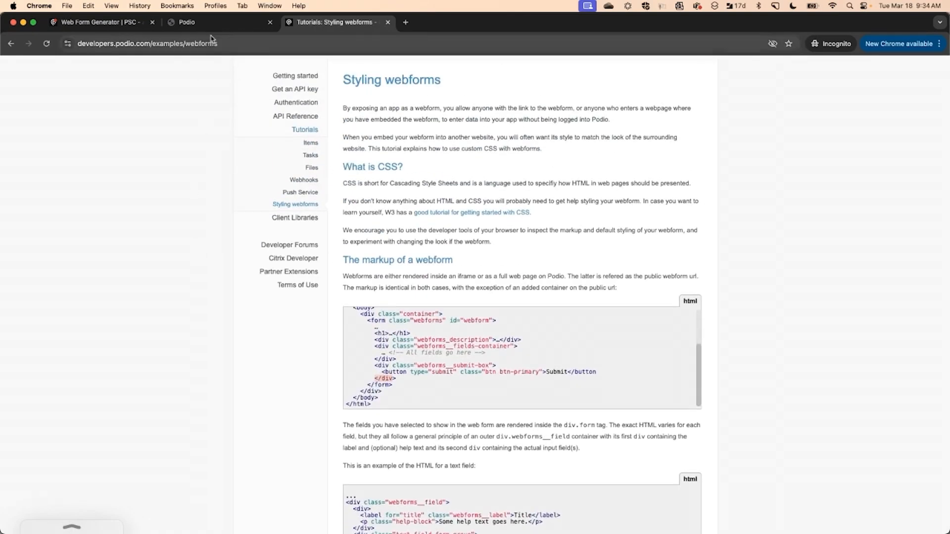
Close the browser tab with the live Request Form and return to the Expense Request webform configuration
click(210, 25)
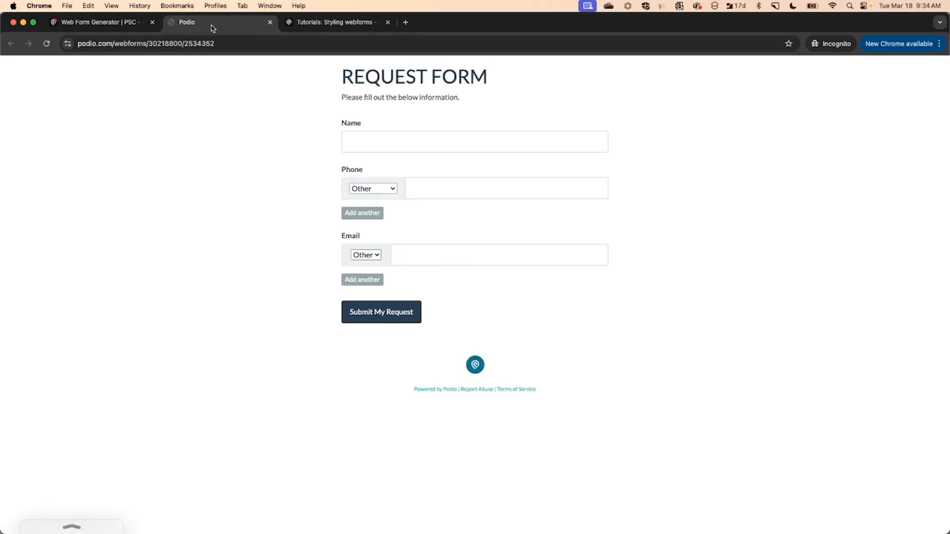
click(141, 22)
click(270, 22)
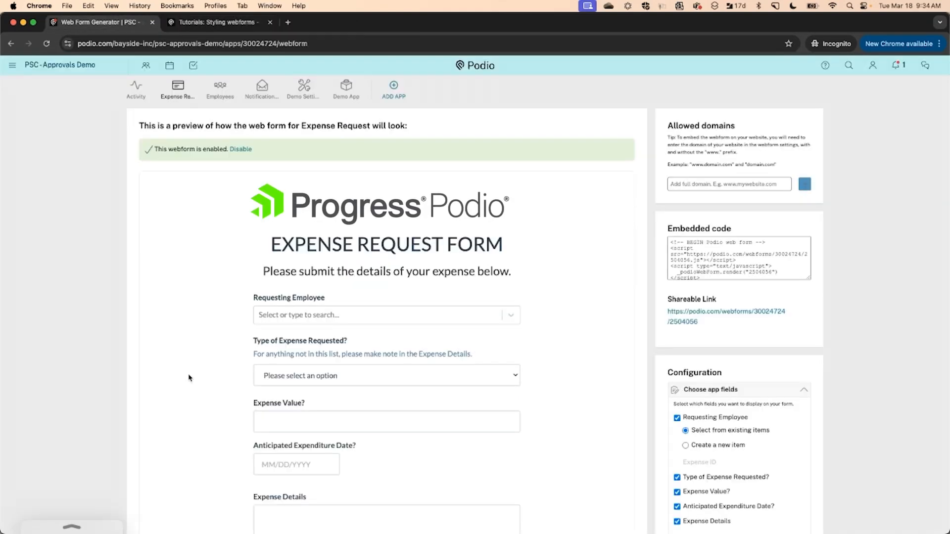
Collapse the webform's app field selection and inspect the HTML code used in its title setting
scroll(189, 378, down, 1)
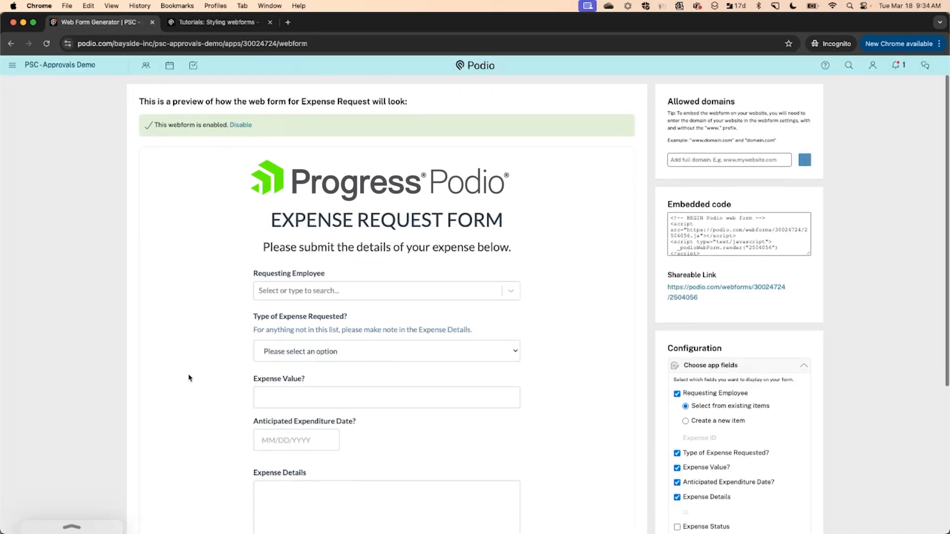
click(801, 367)
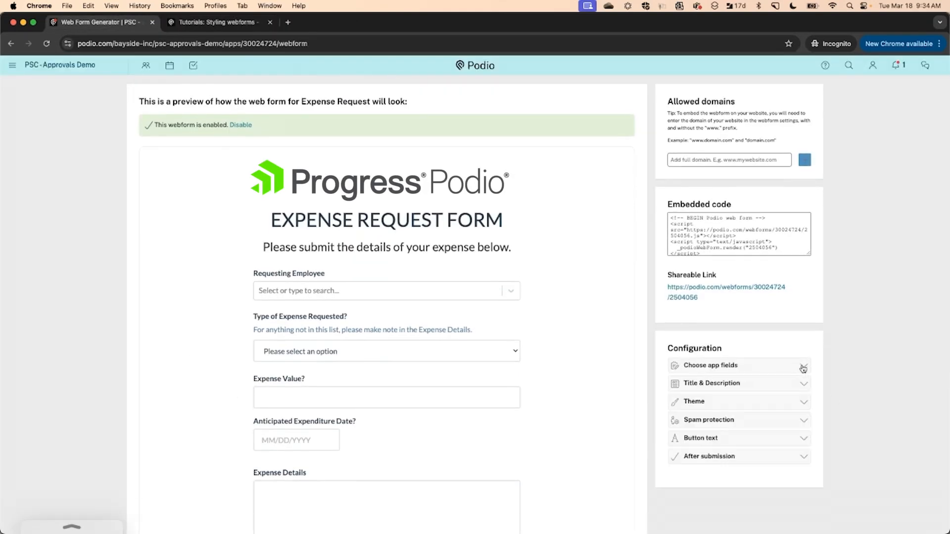
click(770, 386)
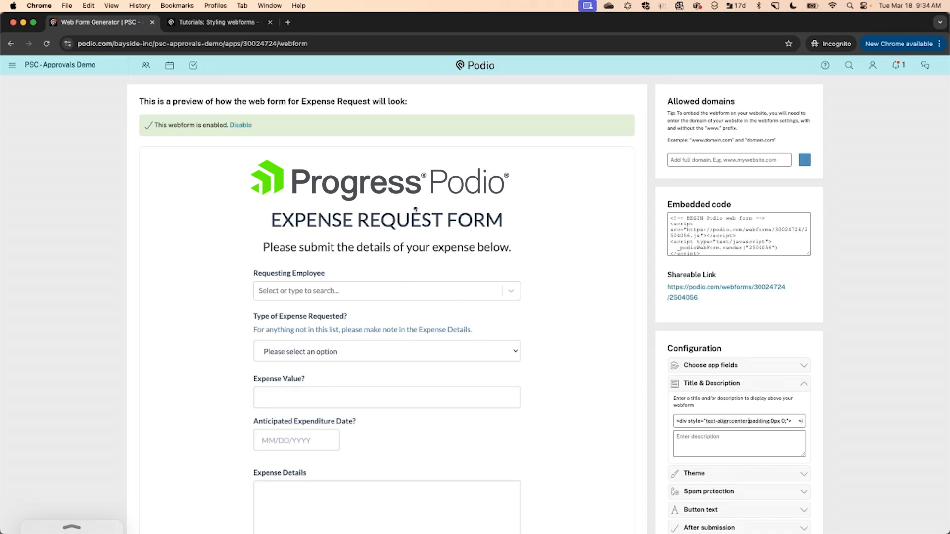
triple_click(752, 420)
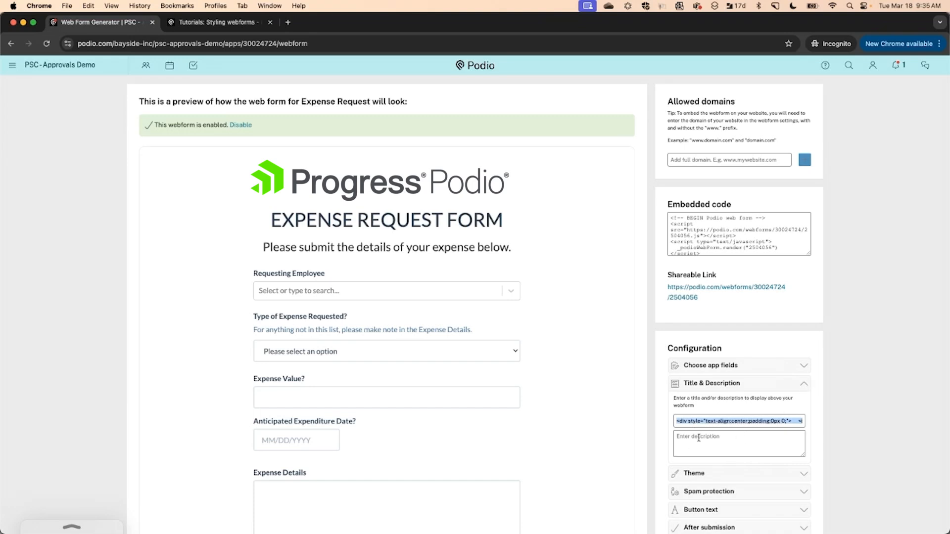
click(804, 384)
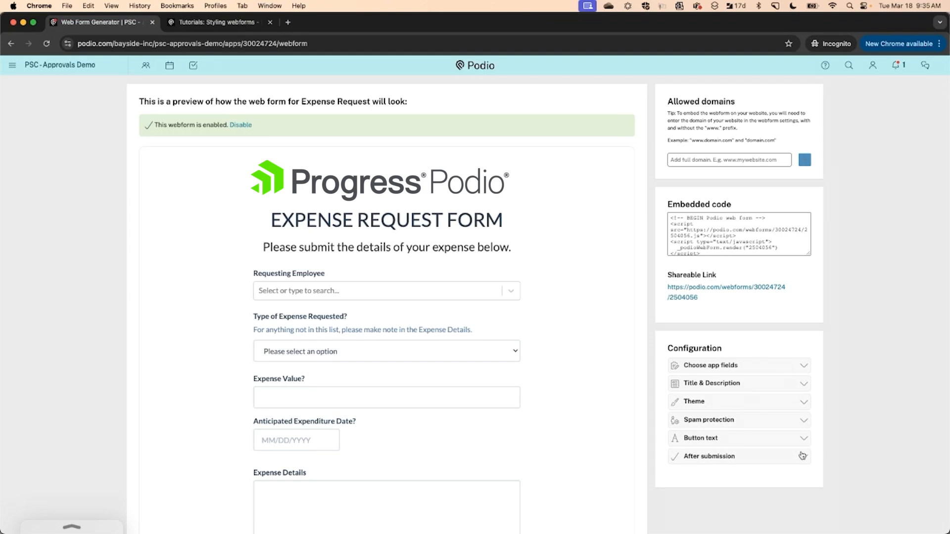
Open the webform's after-submission settings and read through the HTML of the confirmation message
click(802, 455)
scroll(724, 445, down, 2)
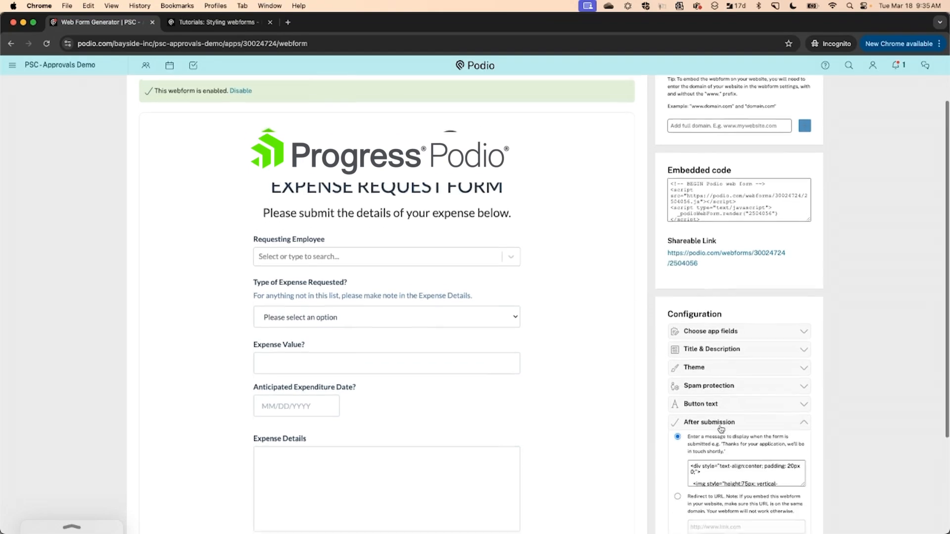
scroll(723, 462, down, 3)
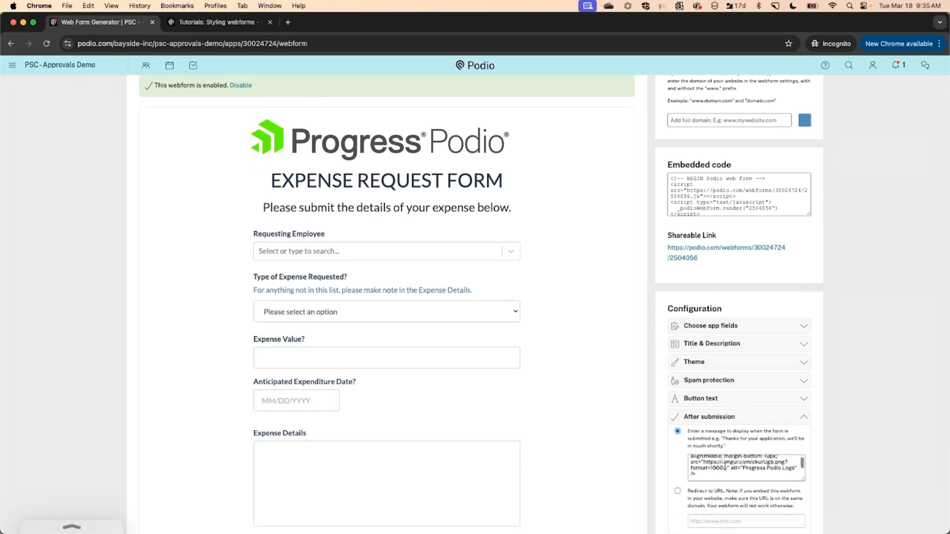
scroll(725, 466, down, 3)
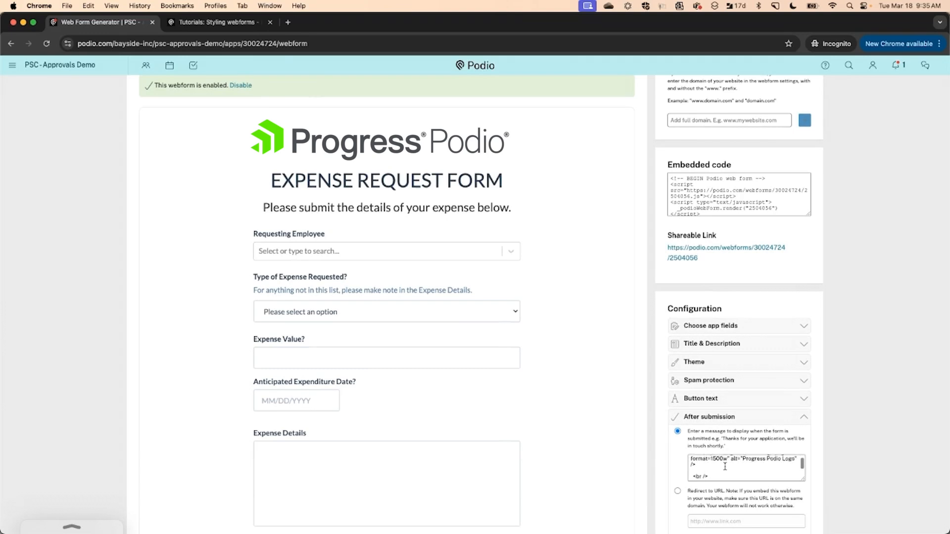
scroll(725, 467, down, 3)
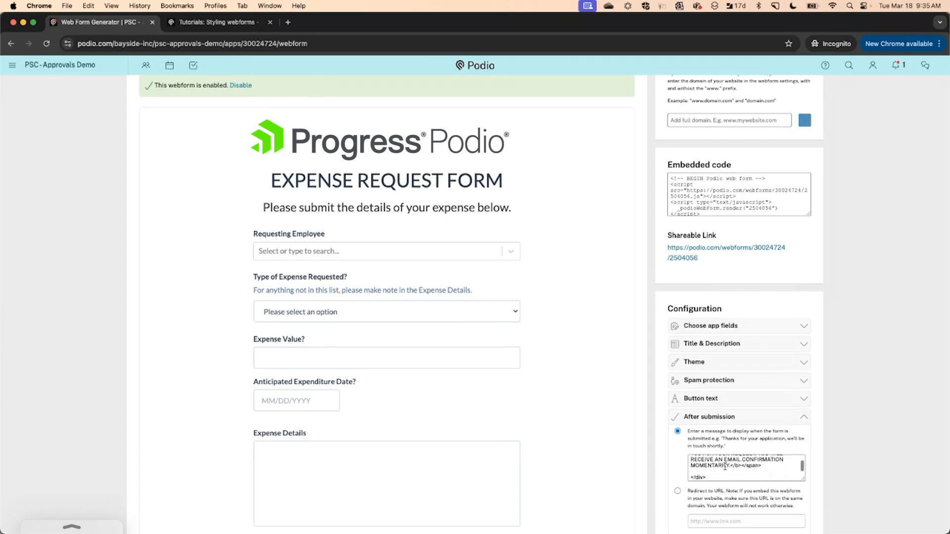
Collapse the webform's after-submission settings and review which app fields are selected for display on the Expense Request form
scroll(724, 467, up, 3)
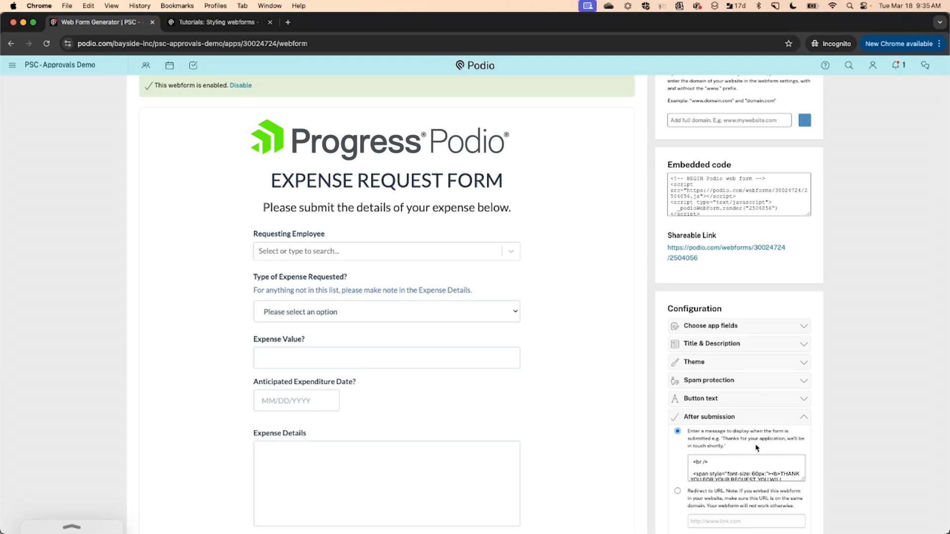
click(807, 420)
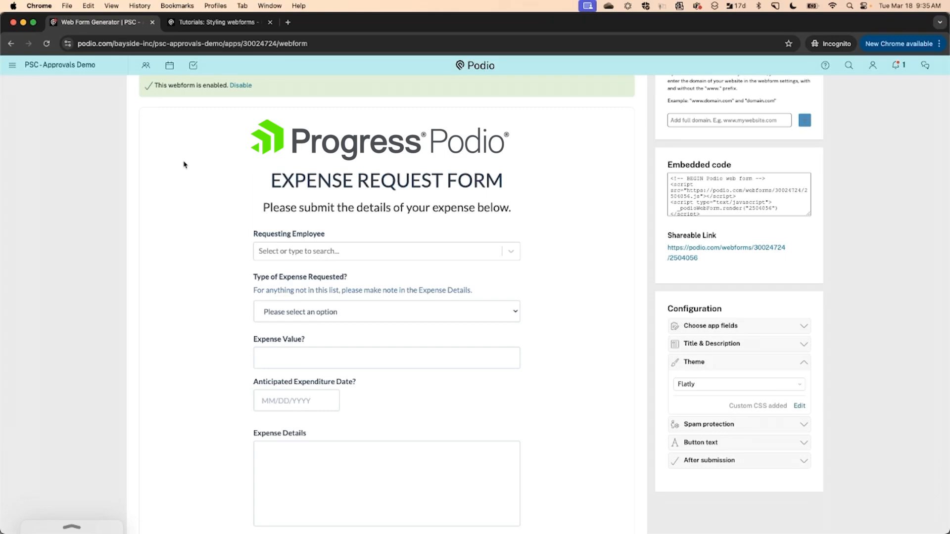
scroll(226, 341, down, 2)
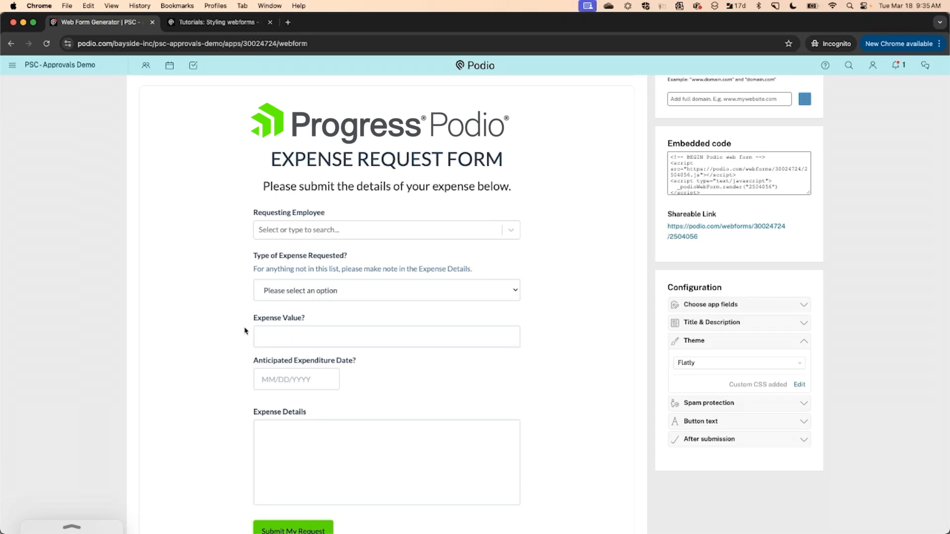
click(796, 308)
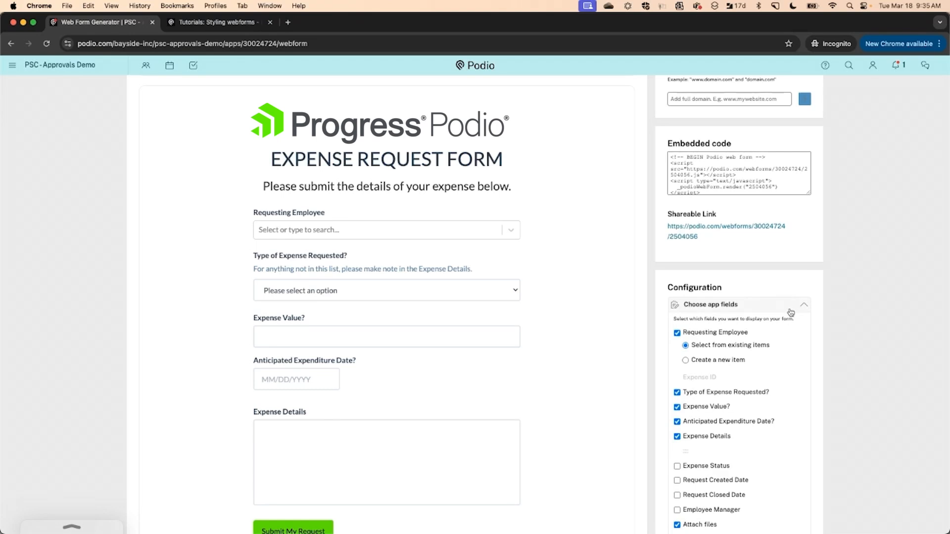
click(802, 307)
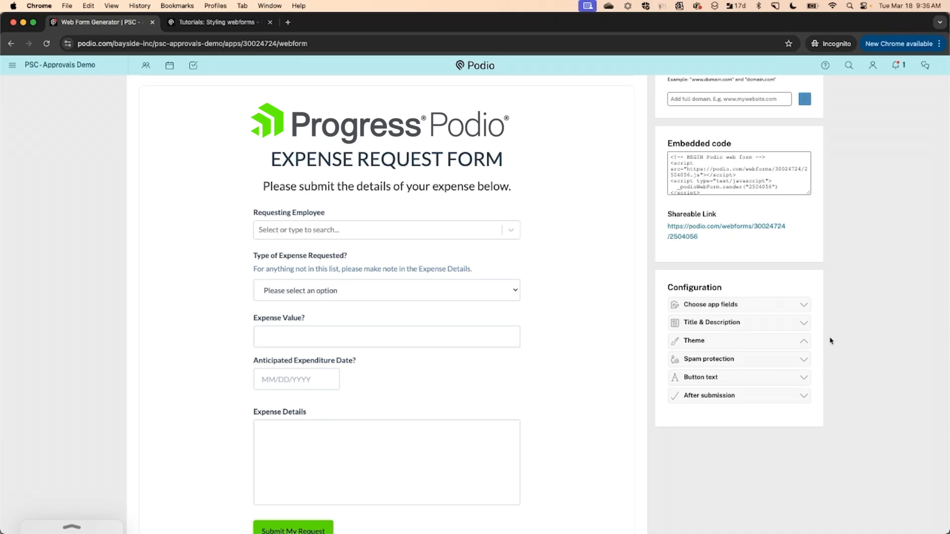
Open the custom CSS of the webform's Flatly theme, read through its rules and close the CSS editor
click(803, 341)
click(798, 384)
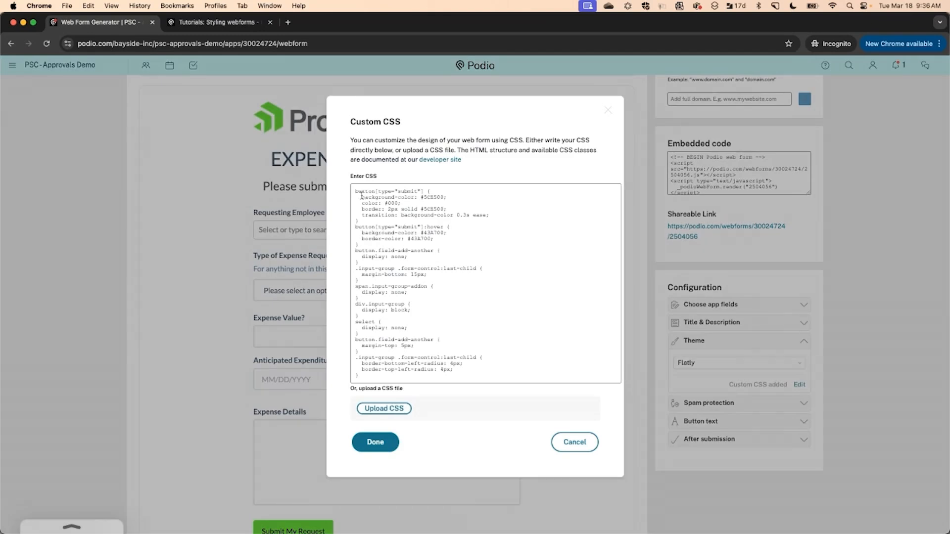
scroll(369, 228, down, 2)
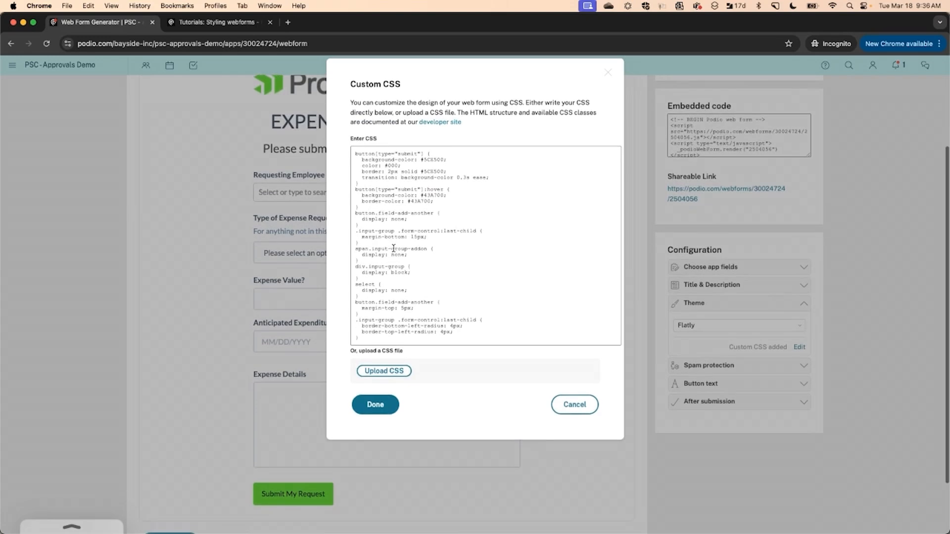
scroll(393, 248, down, 2)
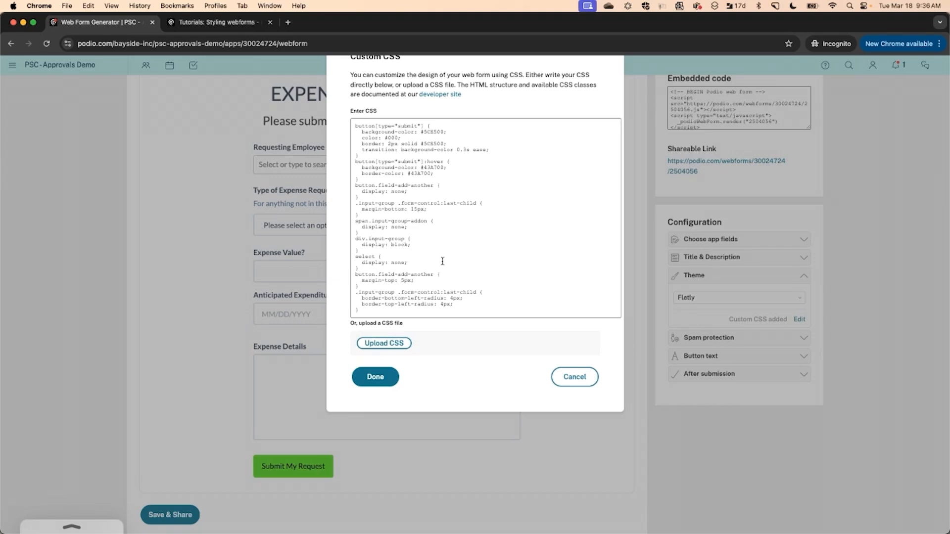
click(372, 377)
Look over the form preview, save the Expense Request webform and dismiss its sharing details
scroll(214, 284, down, 1)
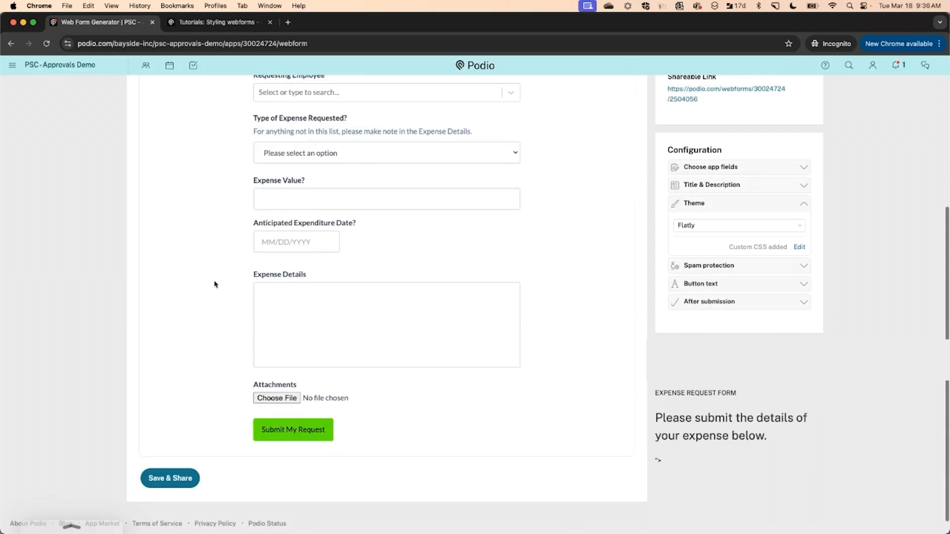
scroll(214, 284, up, 2)
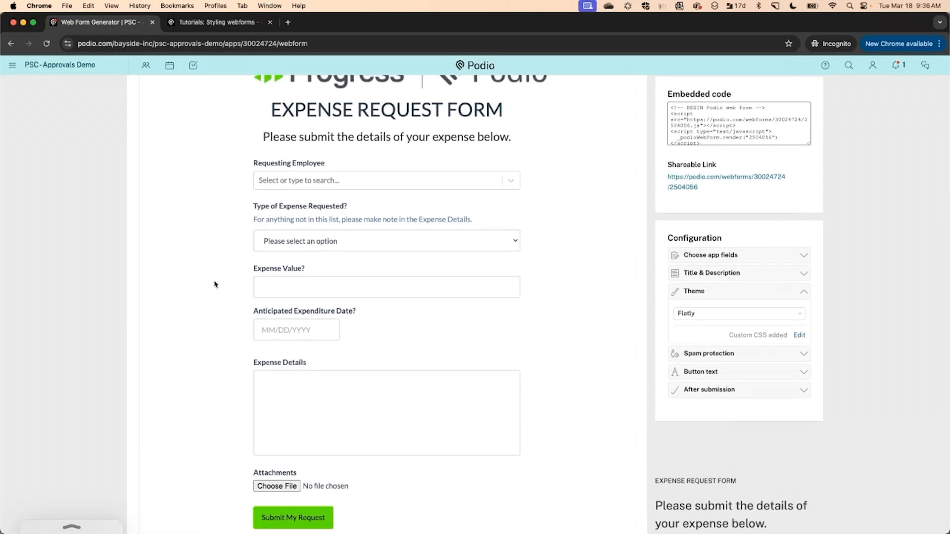
scroll(215, 284, down, 3)
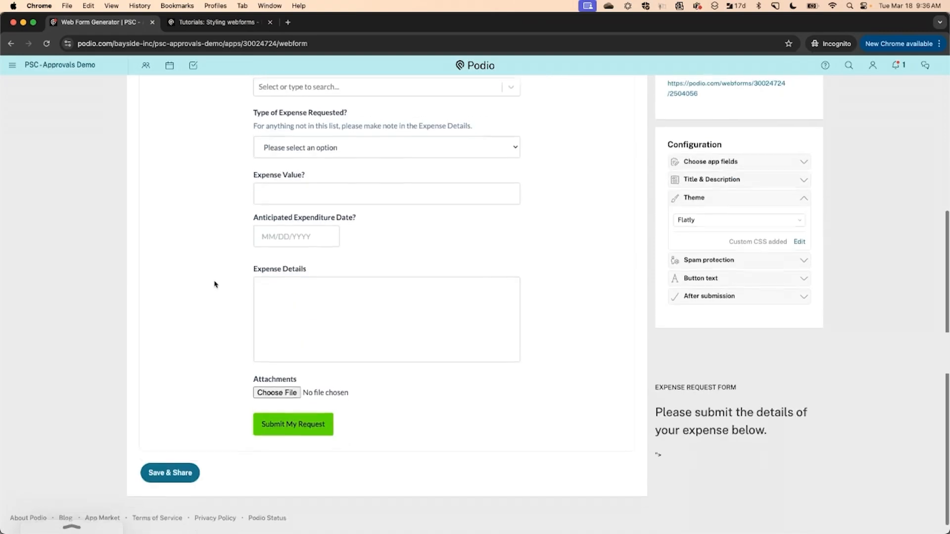
click(172, 473)
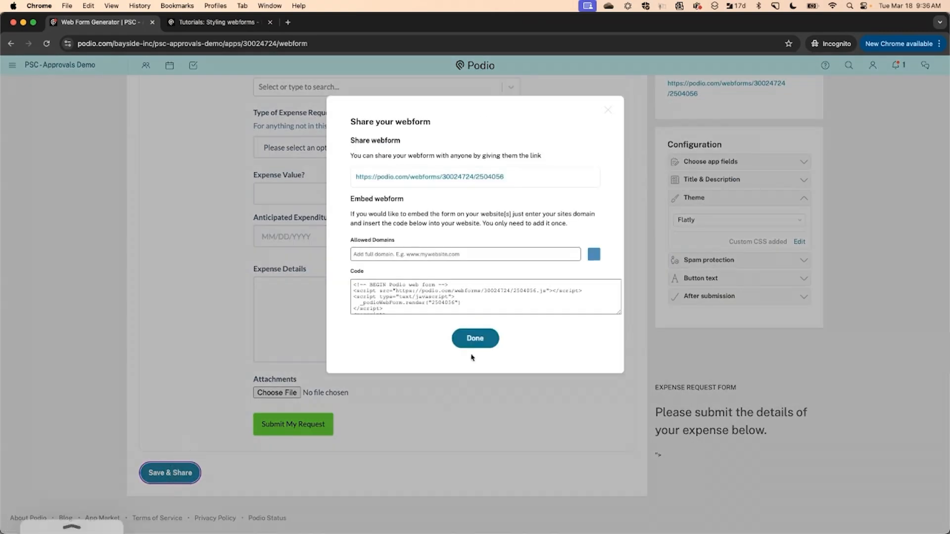
click(473, 341)
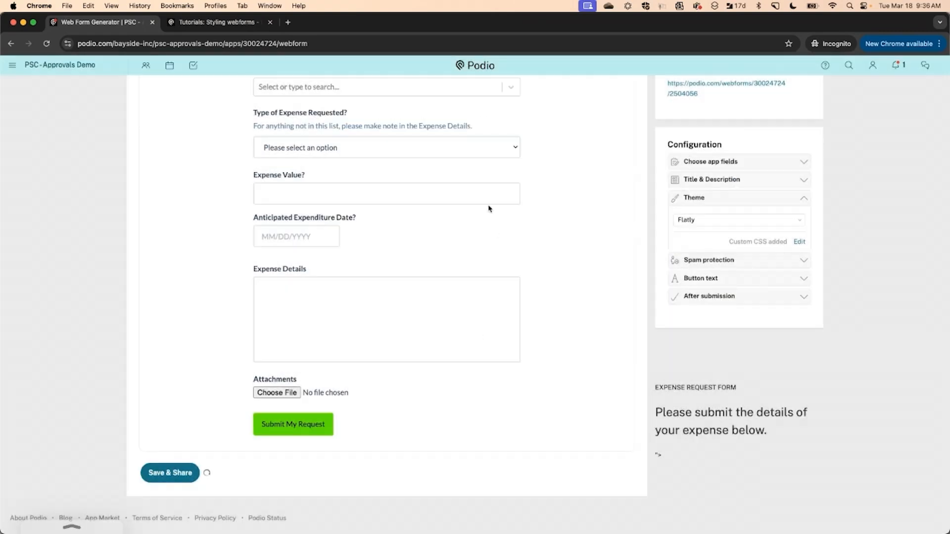
Return to the PSC - Approvals Demo workspace's activity page and open the Request Form Link in a new tab
scroll(488, 208, up, 5)
click(140, 100)
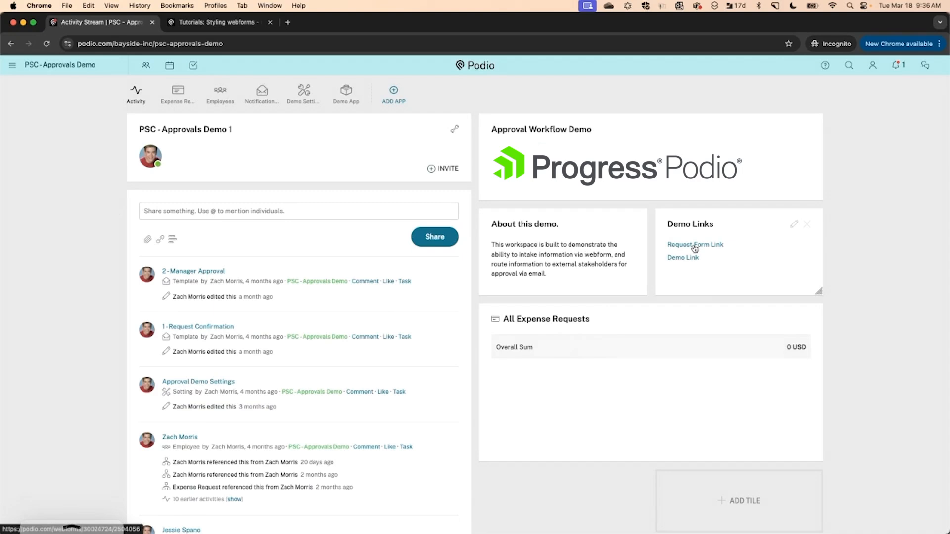
right_click(674, 246)
click(703, 251)
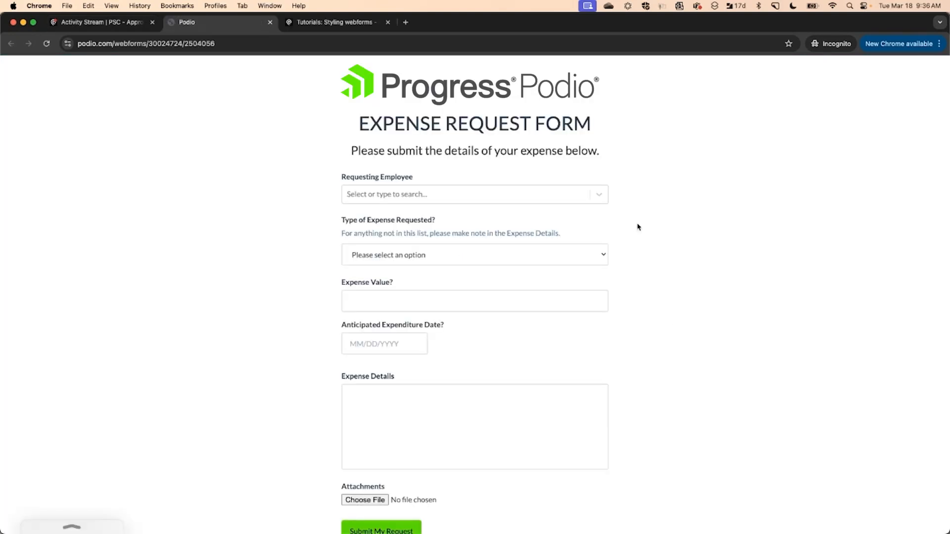
In the live request form, choose the requesting employee, select the expense type Materials and enter an expense value of 150
click(603, 195)
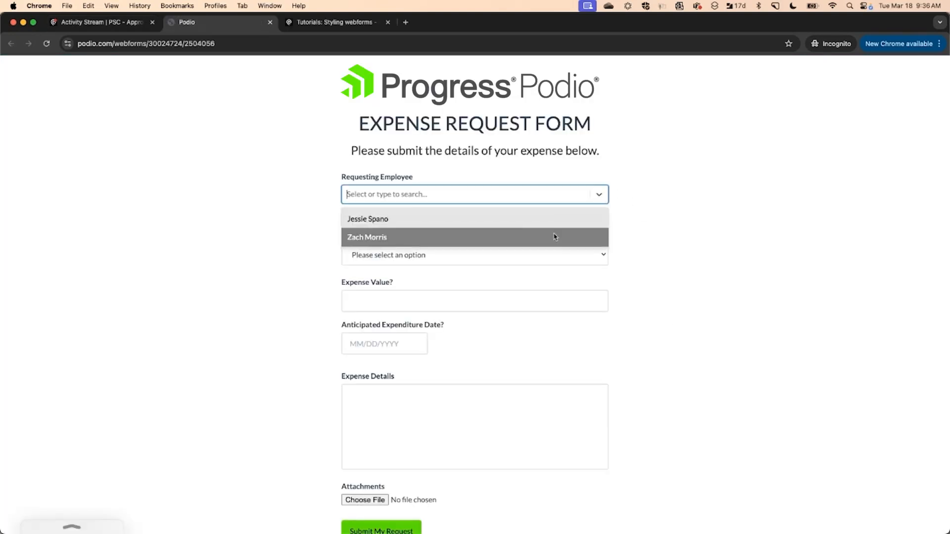
click(550, 235)
click(293, 215)
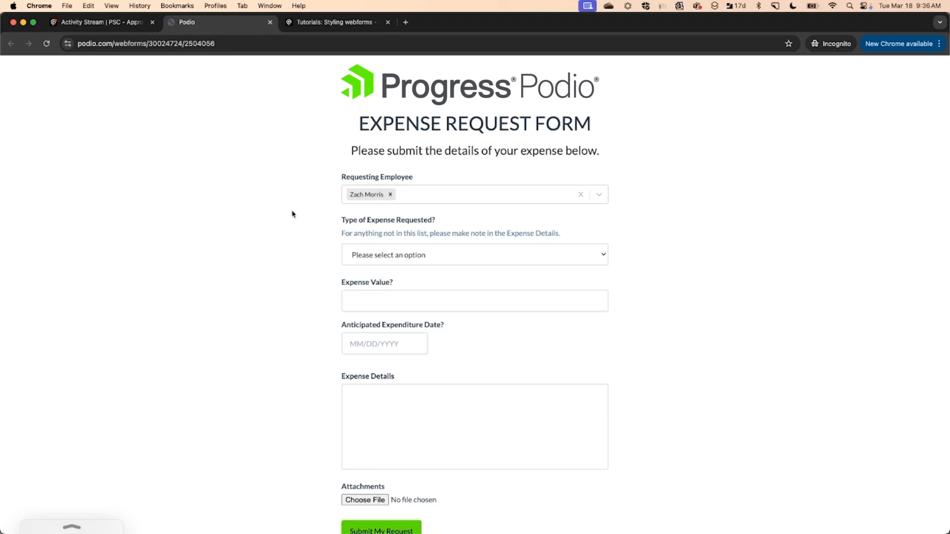
click(404, 257)
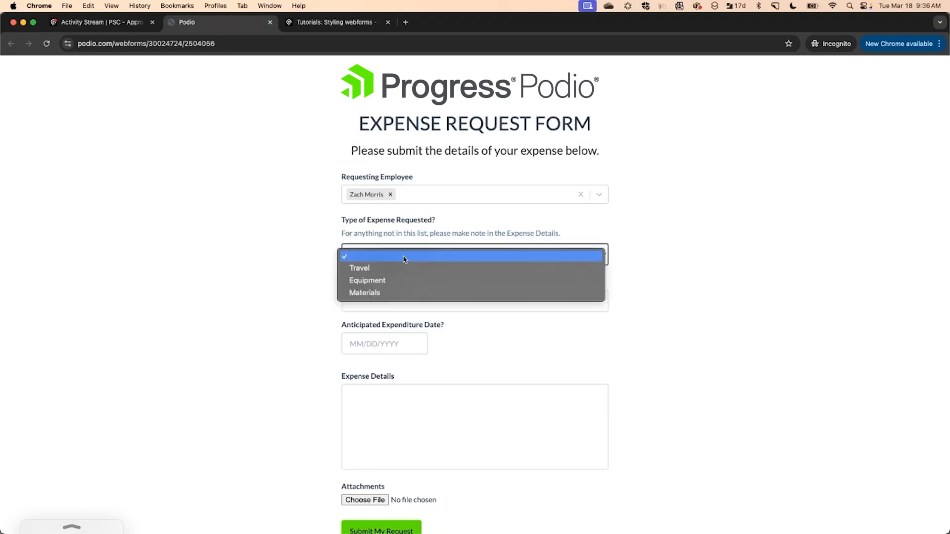
click(400, 293)
click(374, 307)
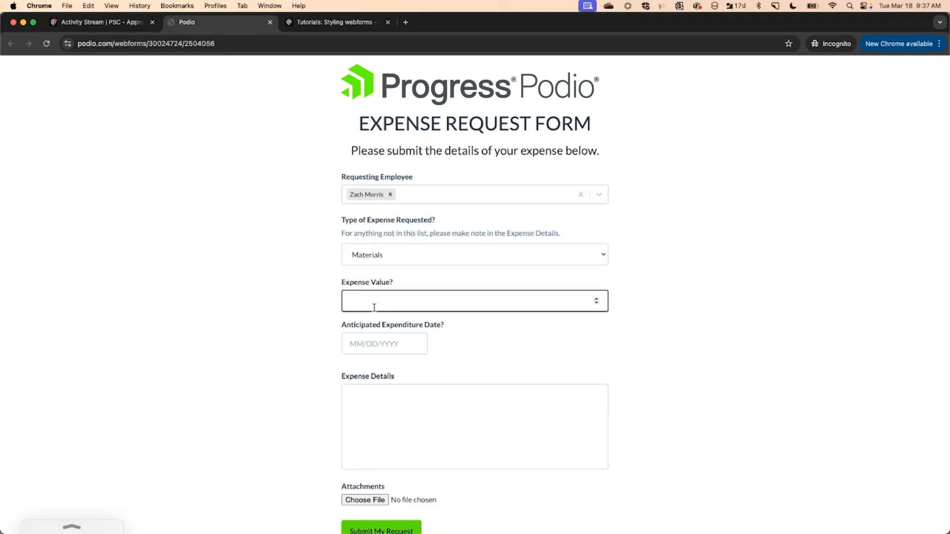
text(15)
key(BackSpace)
text(00)
Complete the request with expenditure date 03/18/2025 and details "Need a new monitor, keyboard, and mouse." and submit it
click(364, 344)
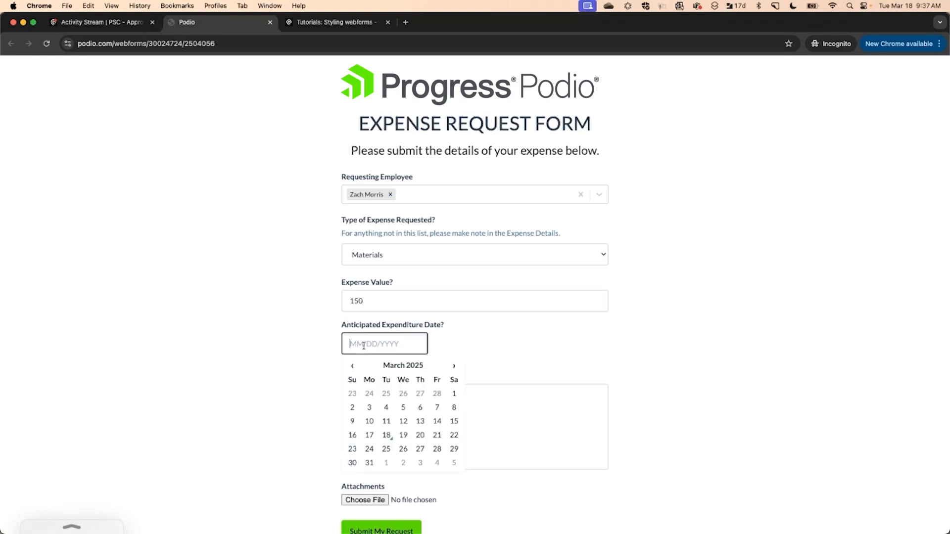
click(386, 434)
click(382, 430)
text(Need a)
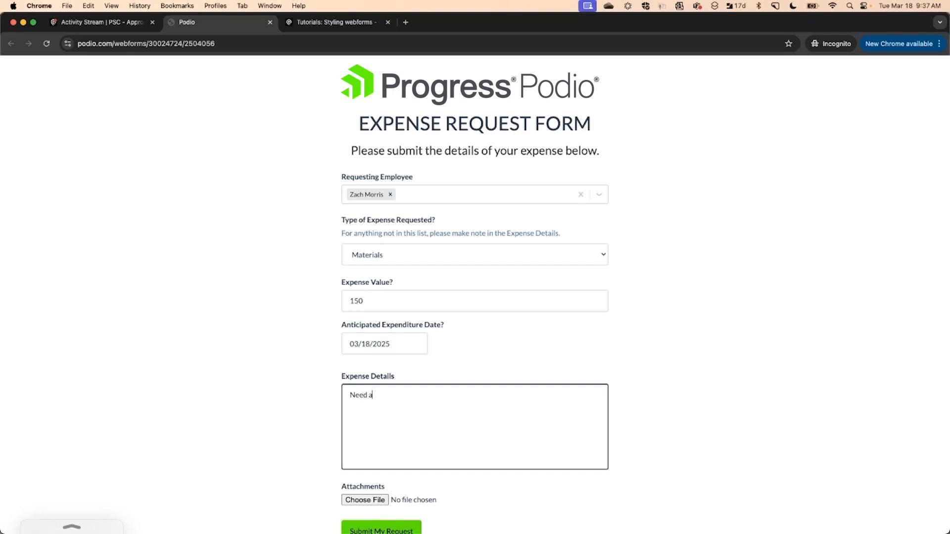
text( new monitor, keyboard, and mouse.)
scroll(281, 434, down, 3)
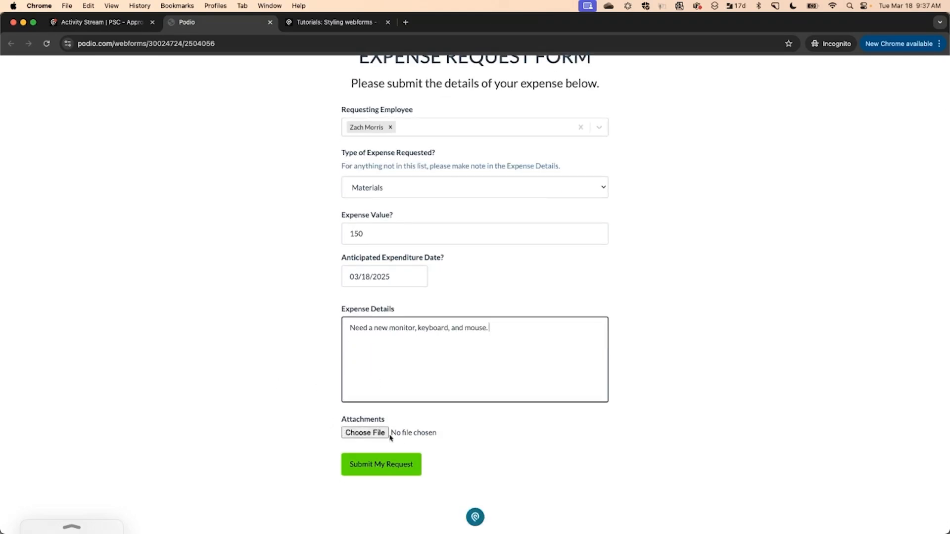
click(358, 465)
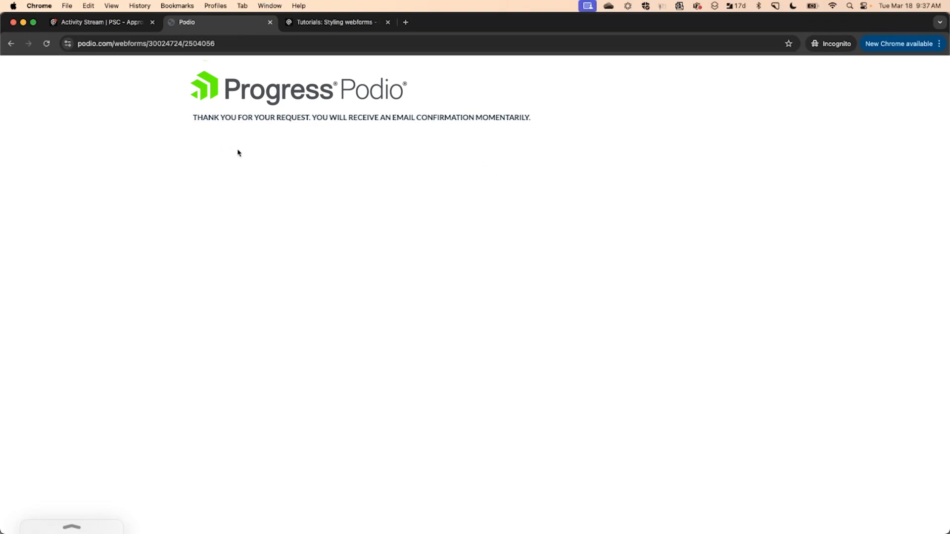
Load the new post in the workspace's activity stream, inspect the submitted expense request item and close it
click(124, 22)
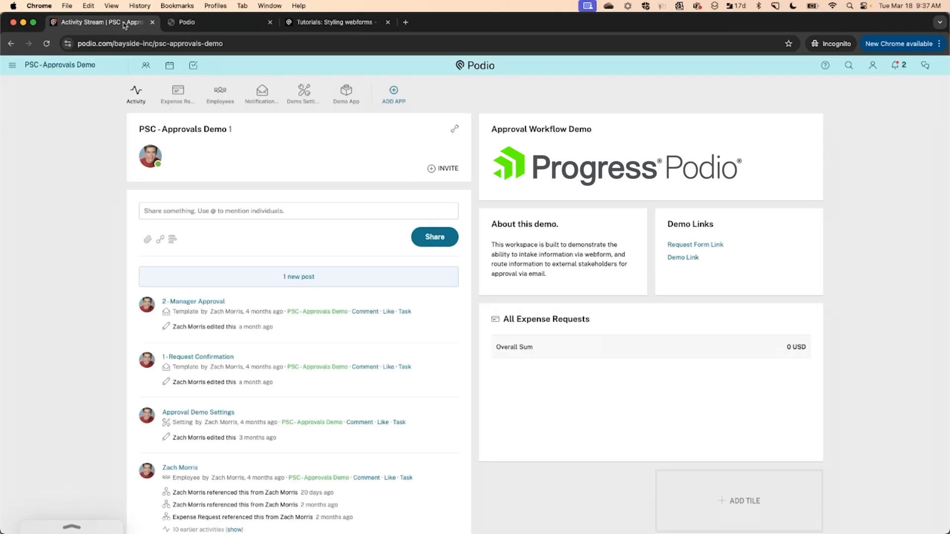
click(230, 285)
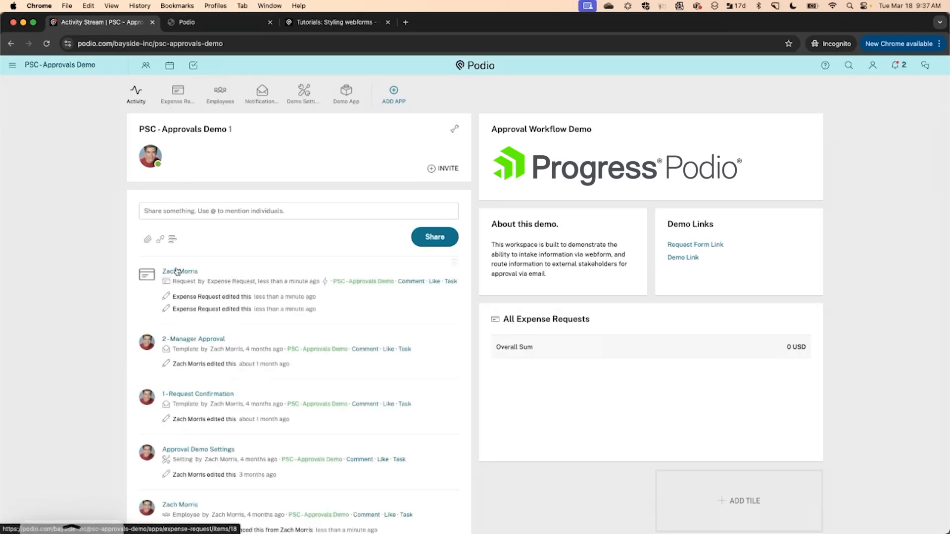
click(177, 271)
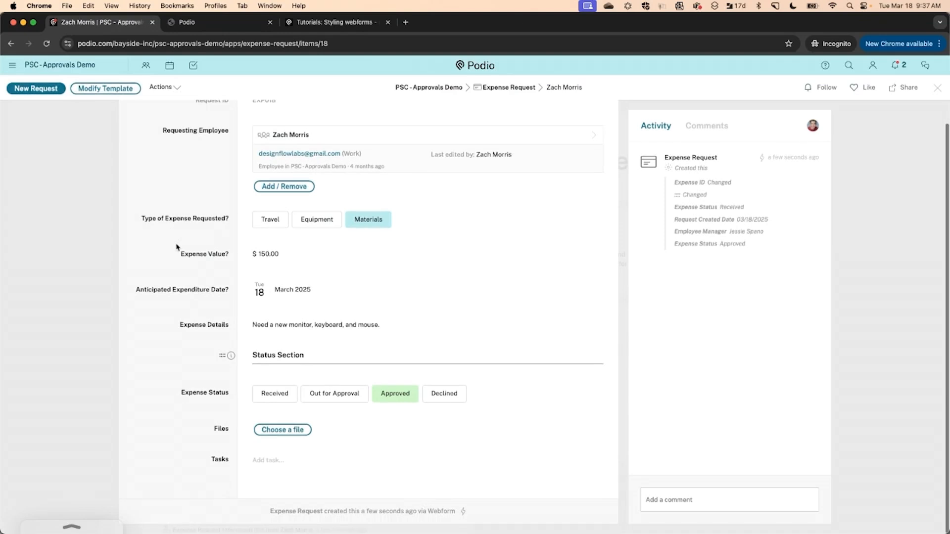
click(937, 88)
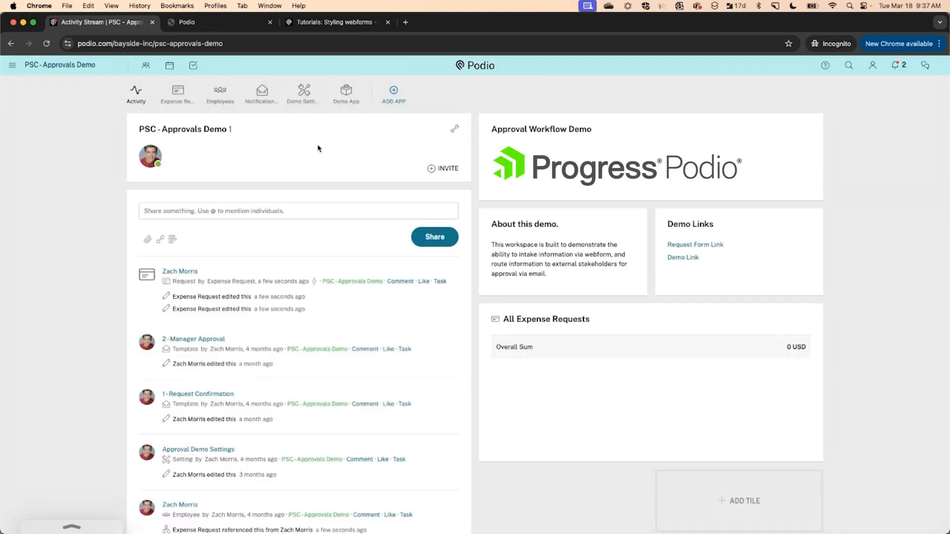